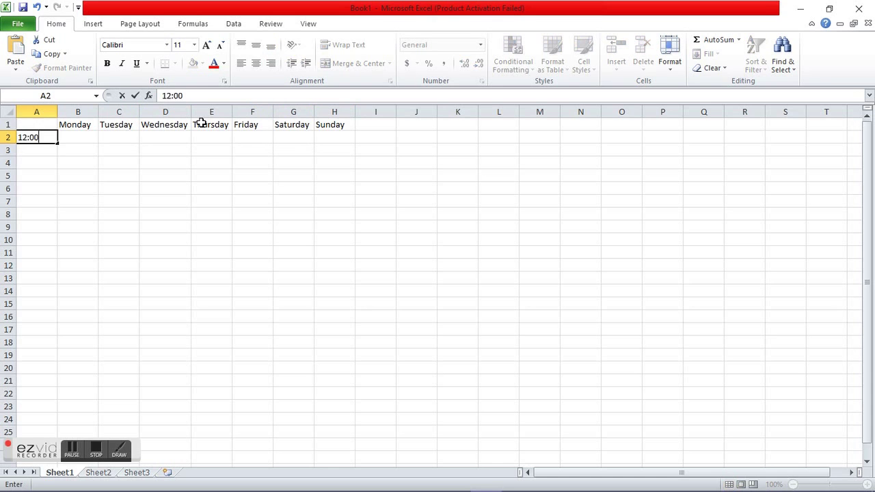
# - Enter the first hour, 12, in A2 and the half hour 12:30 in A3
pyautogui.write('0')
pyautogui.press('Return')
pyautogui.press('Up')
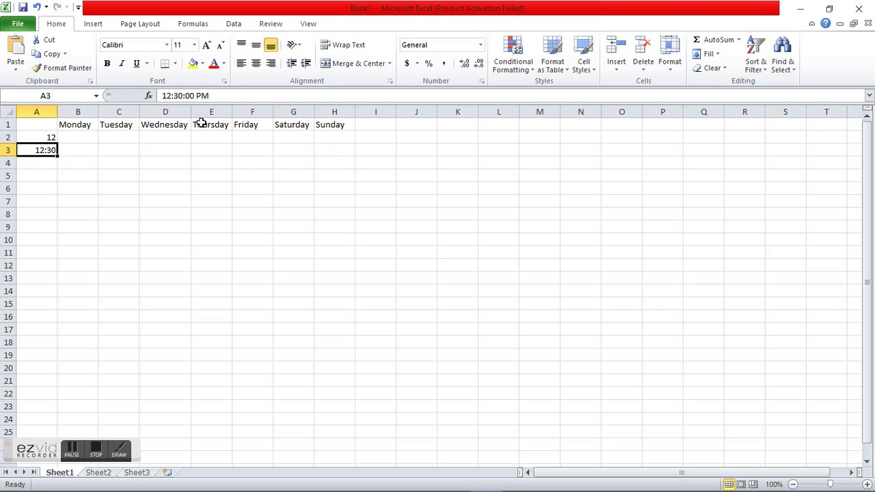
pyautogui.click(53, 138)
pyautogui.moveTo(7, 143); pyautogui.dragTo(8, 157)
pyautogui.click(37, 8)
# - Enter the hours 13 to 25 in every second row of column A, starting at A4
pyautogui.write('14  15  16  17')
pyautogui.press('Return')
pyautogui.press('Return')
pyautogui.write('18')
pyautogui.press('Return')
pyautogui.write('22  23  24')
pyautogui.press('Return')
pyautogui.write('25')
pyautogui.press('Return')
pyautogui.press('Return')
# - Replace the hours after 23 with 0 in A26 and 1 in A28
pyautogui.press('Up')
pyautogui.press('Up')
pyautogui.press('Up')
pyautogui.press('Up')
pyautogui.write('0')
pyautogui.press('Return')
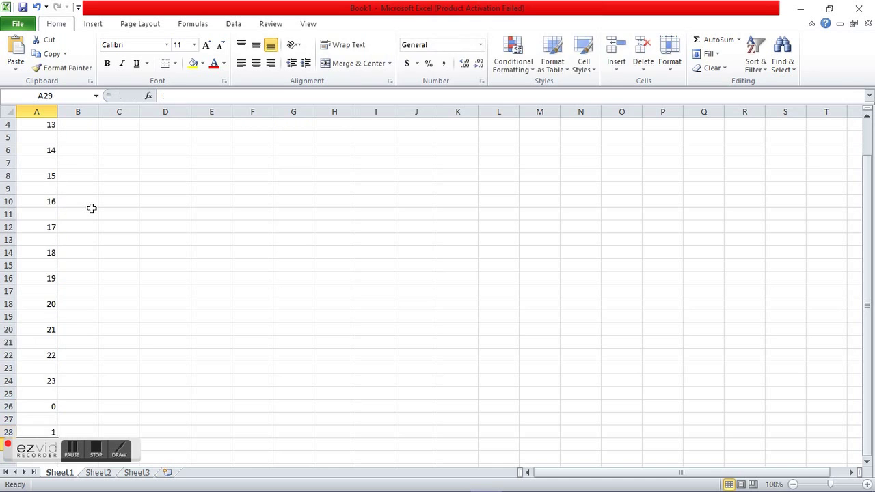
# - Enter the last hour, 2, in A30 below the hour 1
pyautogui.press('Down')
pyautogui.press('Down')
pyautogui.press('Down')
pyautogui.press('Down')
pyautogui.press('Down')
pyautogui.press('Down')
pyautogui.press('Up')
pyautogui.press('Up')
pyautogui.press('Up')
pyautogui.press('Up')
pyautogui.press('Up')
pyautogui.write('2')
pyautogui.press('Up')
pyautogui.press('Up')
pyautogui.press('Up')
pyautogui.press('Up')
pyautogui.press('Up')
pyautogui.press('Up')
pyautogui.press('Up')
pyautogui.press('Up')
pyautogui.press('Up')
pyautogui.press('Up')
pyautogui.press('Up')
pyautogui.press('Up')
pyautogui.press('Up')
pyautogui.press('Up')
pyautogui.press('Up')
pyautogui.press('Up')
pyautogui.press('Up')
pyautogui.press('Up')
pyautogui.press('Up')
pyautogui.press('Up')
pyautogui.press('Right')
pyautogui.moveTo(36, 137); pyautogui.dragTo(37, 368)
pyautogui.moveTo(867, 263); pyautogui.dragTo(866, 171)
pyautogui.moveTo(37, 137); pyautogui.dragTo(31, 432)
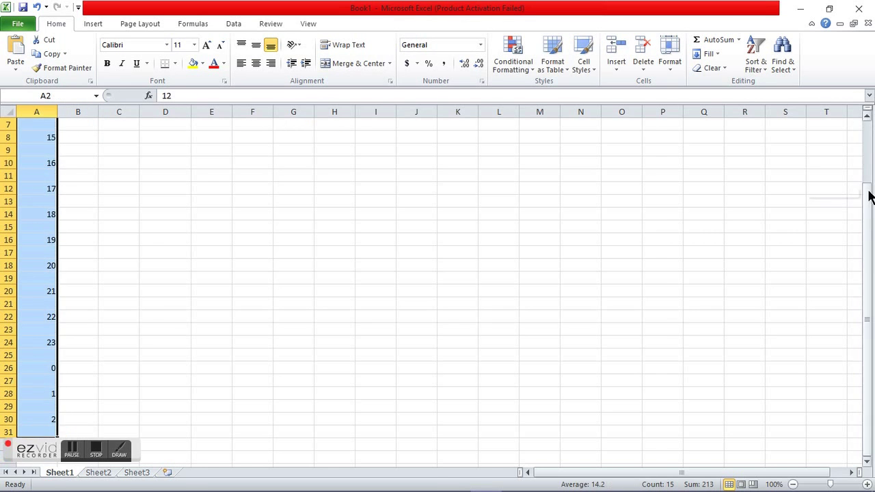
pyautogui.moveTo(868, 197); pyautogui.dragTo(869, 133)
pyautogui.moveTo(18, 139); pyautogui.dragTo(53, 157)
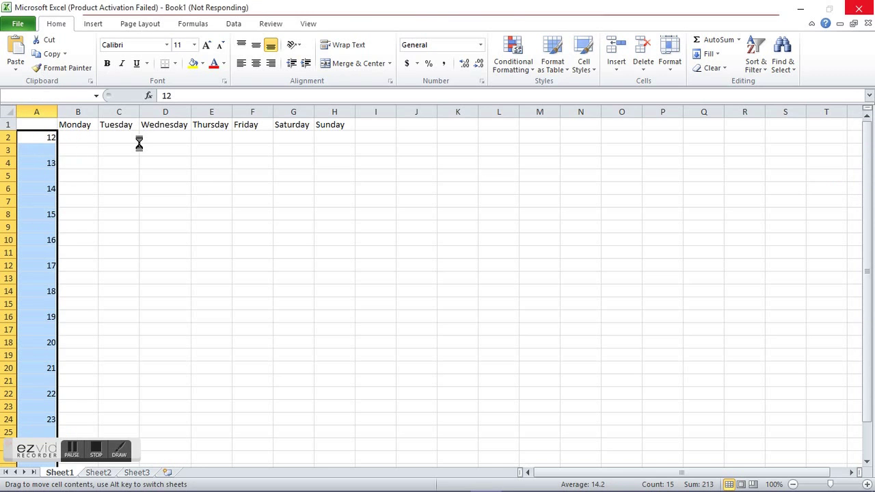
pyautogui.click(38, 9)
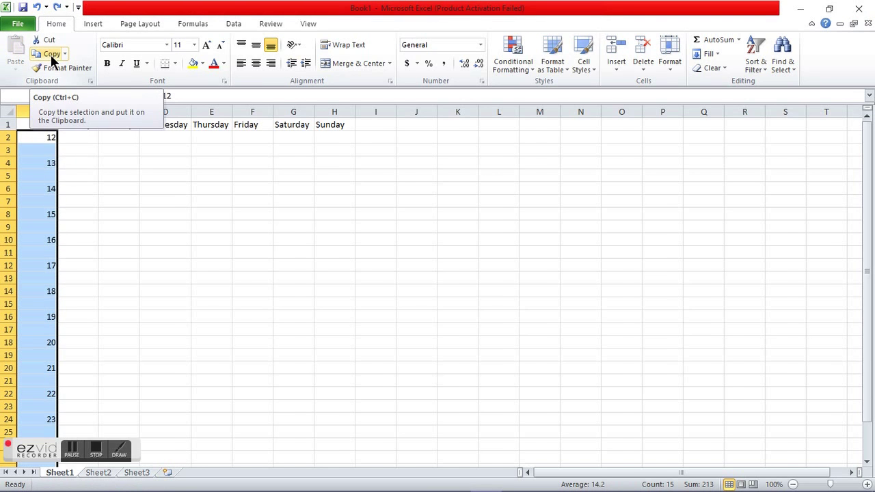
# - Narrow column A so it is just wide enough for the hours
pyautogui.moveTo(58, 112); pyautogui.dragTo(33, 113)
pyautogui.click(42, 139)
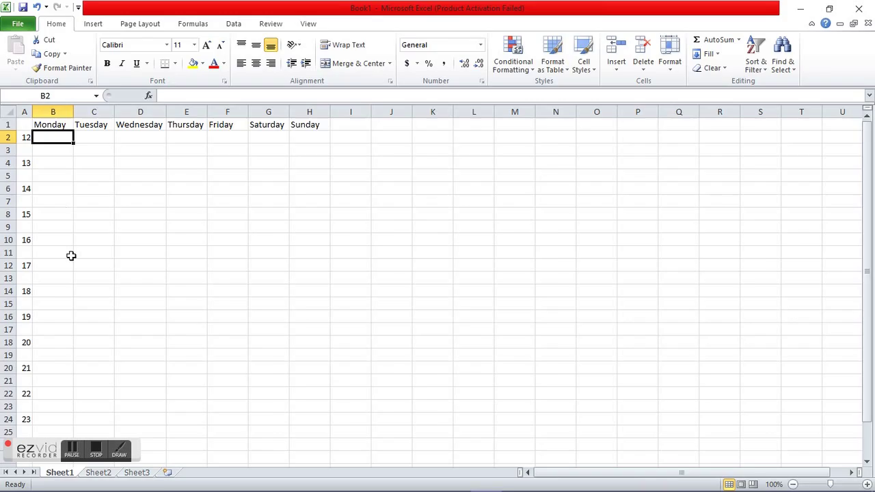
# - Enter Charmed in H2, the Sunday cell for the hour 12
pyautogui.click(136, 480)
pyautogui.click(132, 487)
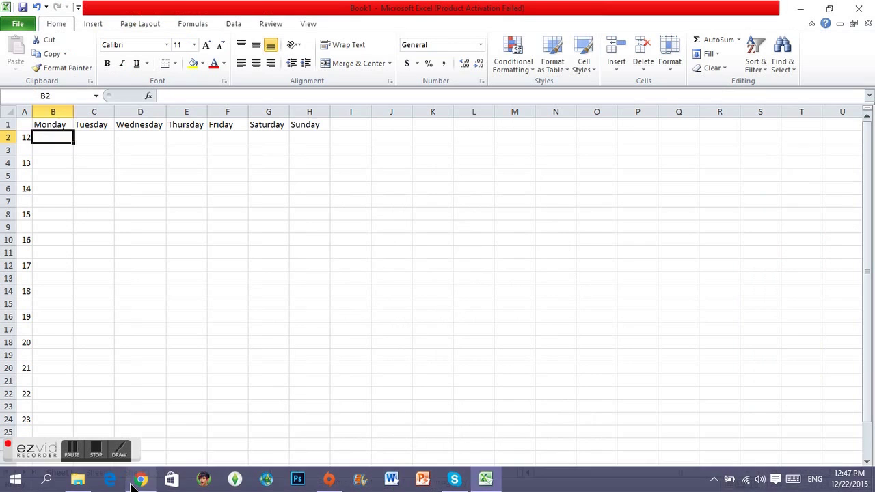
pyautogui.click(308, 136)
pyautogui.write('Charmed')
pyautogui.press('Return')
pyautogui.click(325, 137)
pyautogui.doubleClick(325, 136)
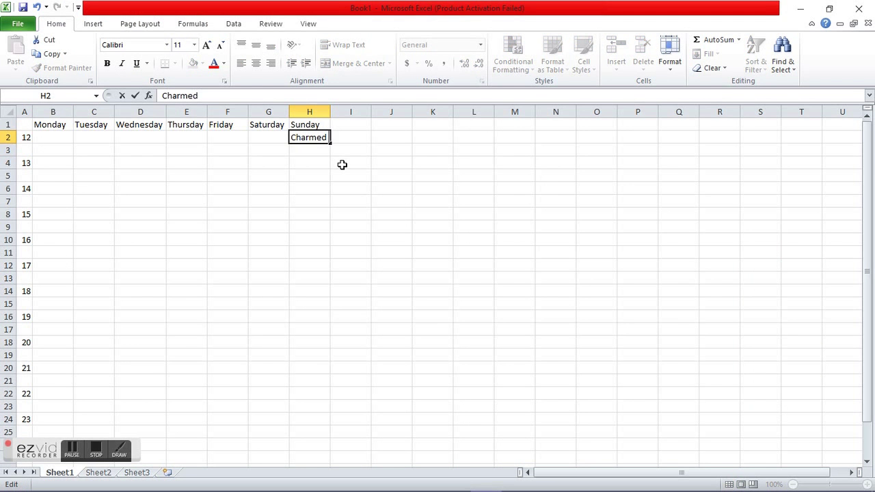
pyautogui.click(307, 125)
pyautogui.hotkey('ctrl', 'z')
pyautogui.moveTo(9, 144); pyautogui.dragTo(9, 158)
pyautogui.hotkey('ctrl', 'z')
# - Fill Charmed from H2 down to H11 and clear H3, H5, H7, H9 and H11
pyautogui.moveTo(330, 143); pyautogui.dragTo(330, 254)
pyautogui.click(311, 151)
pyautogui.press('BackSpace')
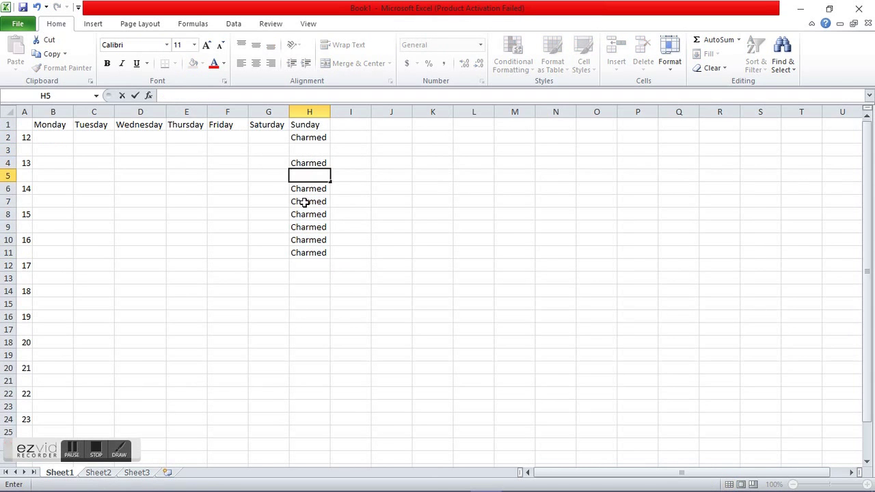
pyautogui.click(313, 253)
pyautogui.press('BackSpace')
# - Enter the time 12:00-12:30 in H3 under the first Charmed and widen column H to fit it
pyautogui.click(309, 150)
pyautogui.write('12:00-12:30')
pyautogui.moveTo(328, 115); pyautogui.dragTo(339, 116)
pyautogui.click(433, 151)
pyautogui.click(306, 139)
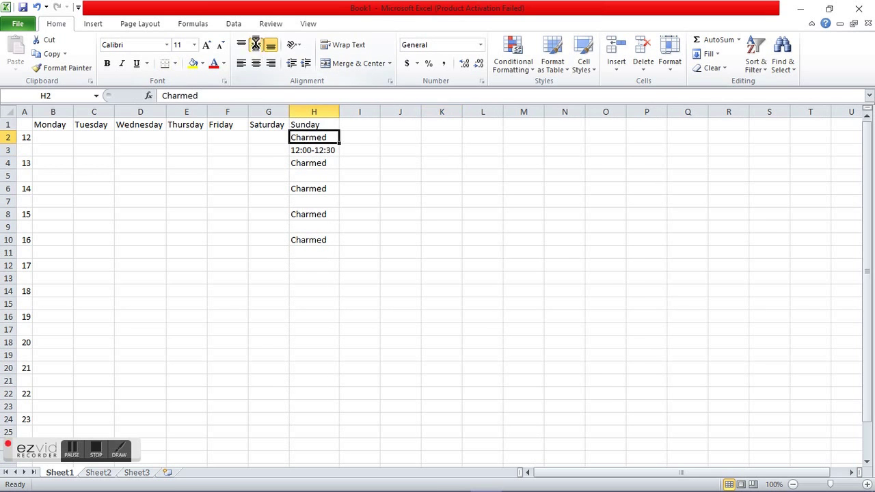
pyautogui.moveTo(8, 143); pyautogui.dragTo(8, 157)
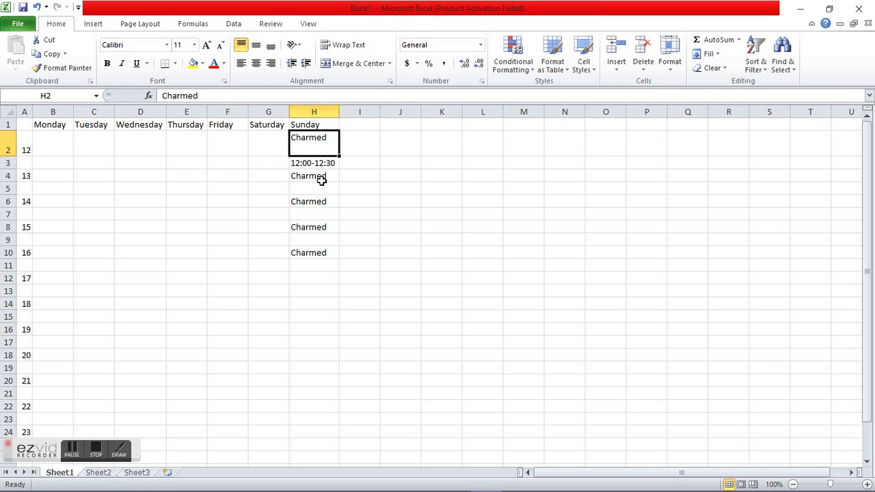
pyautogui.hotkey('ctrl', 'z')
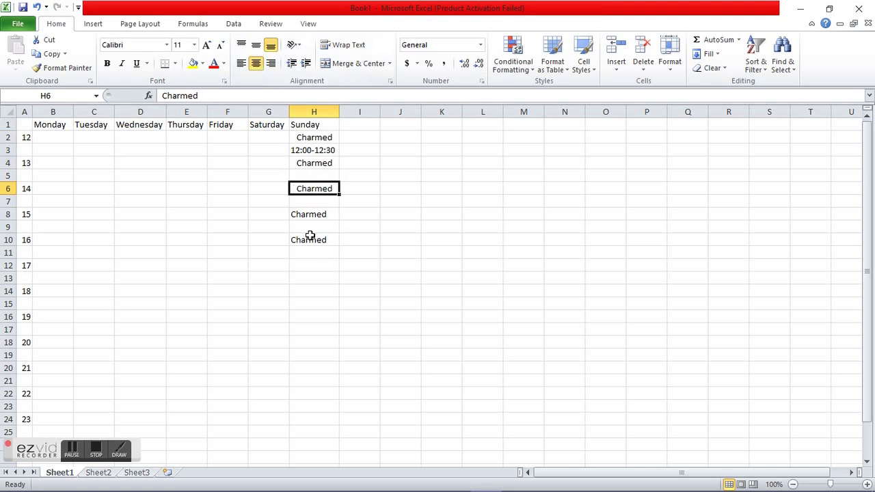
# - Enter the time 13:00 - 13:30 in H5 and reformat H3 as 12:00 - 12:30, fitting column H to its contents
pyautogui.click(312, 176)
pyautogui.write('13:00-13:30')
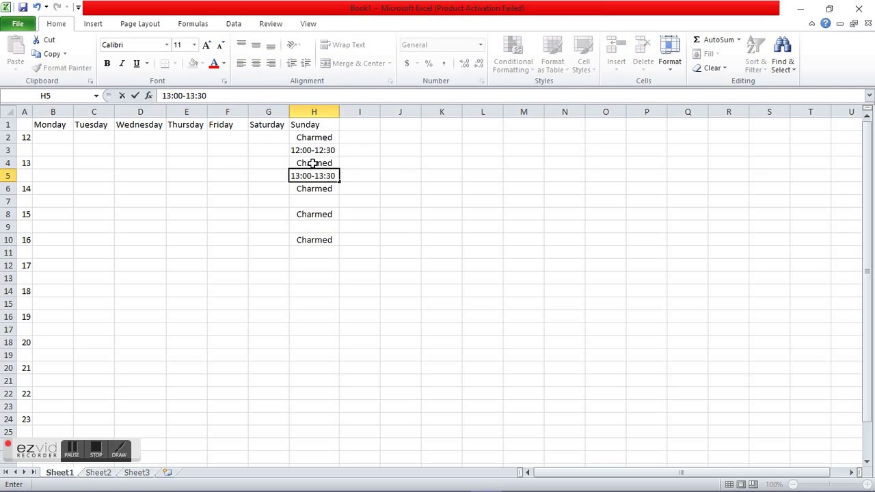
pyautogui.click(312, 150)
pyautogui.click(183, 97)
pyautogui.doubleClick(339, 111)
pyautogui.click(314, 177)
pyautogui.click(183, 96)
pyautogui.press('Right')
# - Center the Sunday entries in H2 to H11 and left-align the Sunday heading in H1
pyautogui.click(313, 151)
pyautogui.click(256, 64)
pyautogui.moveTo(316, 124); pyautogui.dragTo(316, 239)
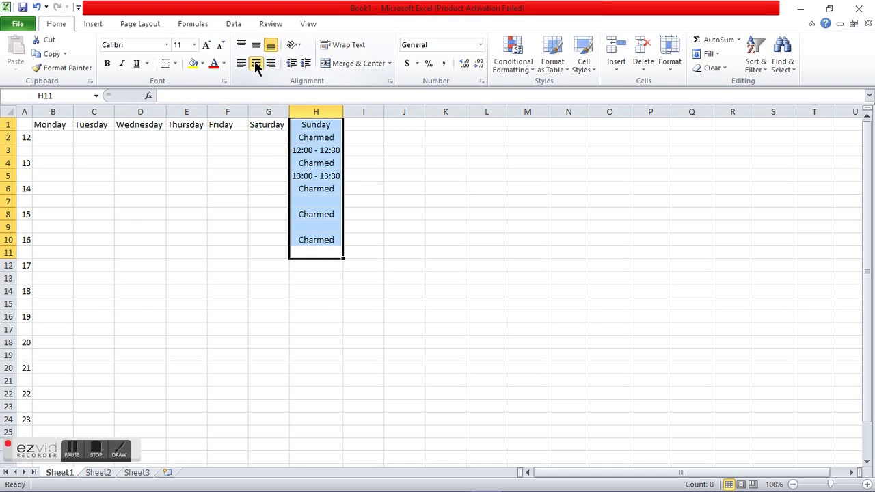
pyautogui.click(315, 124)
pyautogui.click(241, 64)
pyautogui.click(333, 251)
# - Enter the times 14:00 - 14:30 in H7, 15:00 - 15:30 in H9 and 16:00 - 16:30 in H11
pyautogui.click(317, 203)
pyautogui.write('14:00 - 14:30')
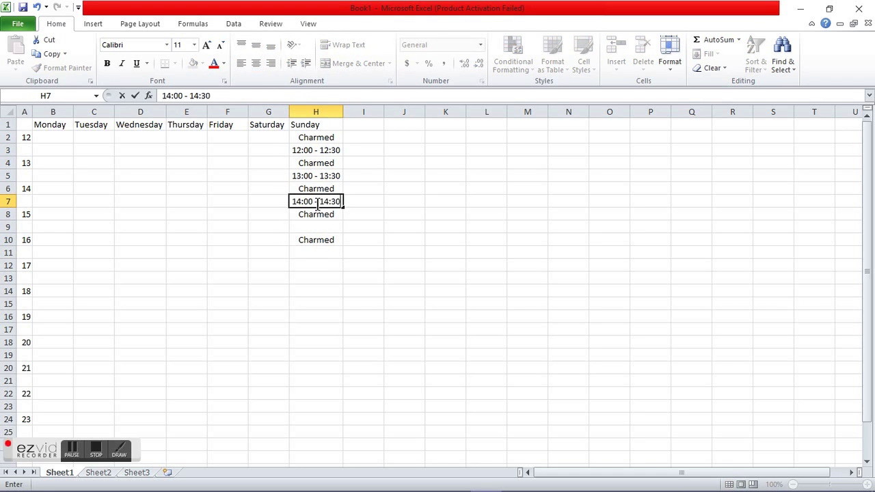
pyautogui.write('15:00 - 15:30')
pyautogui.press('Return')
pyautogui.press('Return')
pyautogui.write('16:00 - 16:30')
pyautogui.press('Return')
# - Change the time in H3 to 12:00 - 13:00 and the time in H5 to 13:00 - 14:00
pyautogui.click(144, 479)
pyautogui.click(485, 480)
pyautogui.click(336, 151)
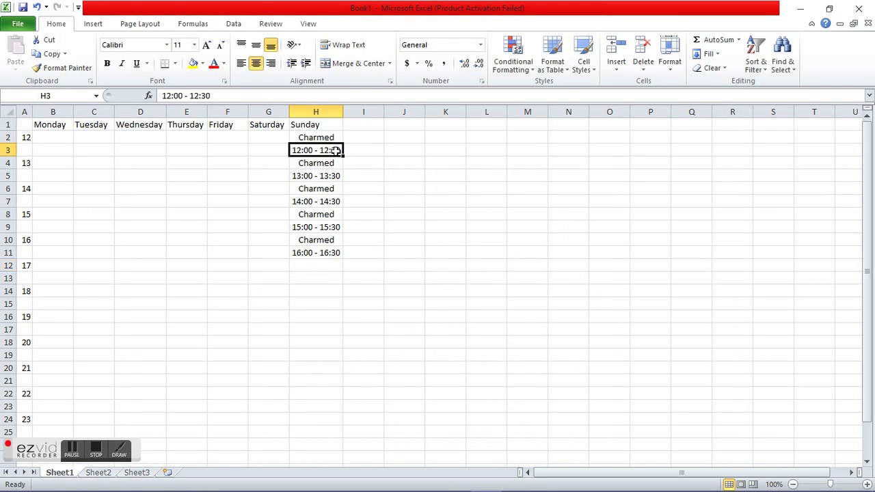
pyautogui.click(229, 99)
pyautogui.write('13:00 - 14:00')
pyautogui.press('Return')
pyautogui.press('Return')
pyautogui.write('15:00 - 1')
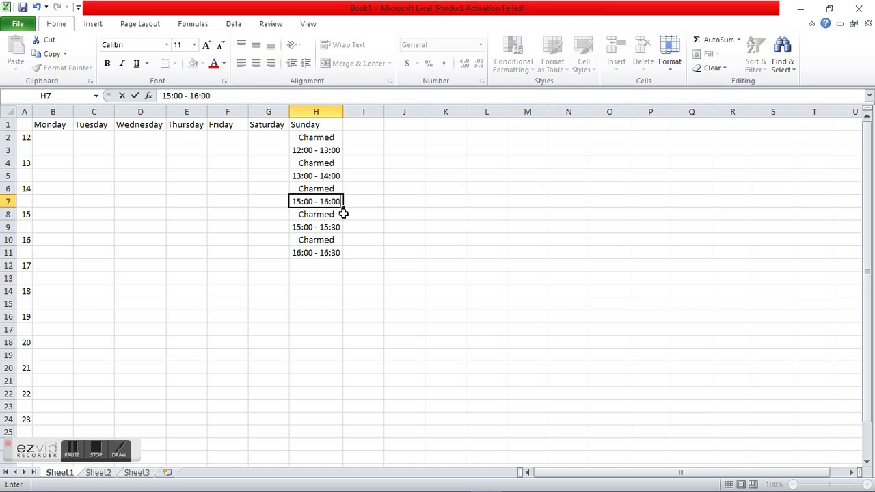
pyautogui.press('Up')
pyautogui.press('Up')
# - Set the time in H7 to 14:00 - 15:00 and the time in H9 to 15:00 - 16:00
pyautogui.write('14:00 - 15:00')
pyautogui.press('Return')
pyautogui.press('Return')
pyautogui.write('15:00 - 16:00')
pyautogui.press('Return')
pyautogui.press('Return')
# - Set the time under the last Charmed entry, in H11, to 16:00 - 17:00
pyautogui.write('17:')
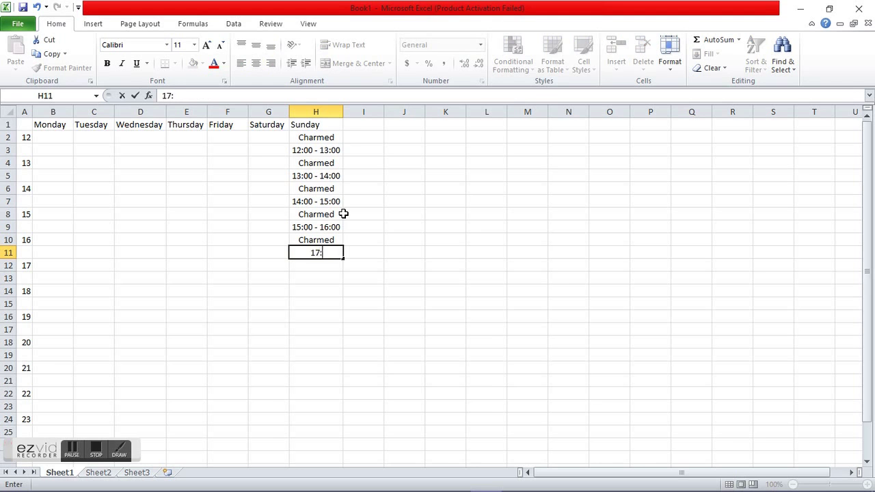
pyautogui.press('Return')
pyautogui.click(141, 480)
pyautogui.click(486, 481)
pyautogui.click(311, 253)
pyautogui.write('16:00 - 17:00')
pyautogui.press('Return')
# - Enter Buffy The in H12 and Vampire Slayer in H13, and widen column H to fit the title
pyautogui.click(141, 480)
pyautogui.click(484, 480)
pyautogui.write('Buffy ')
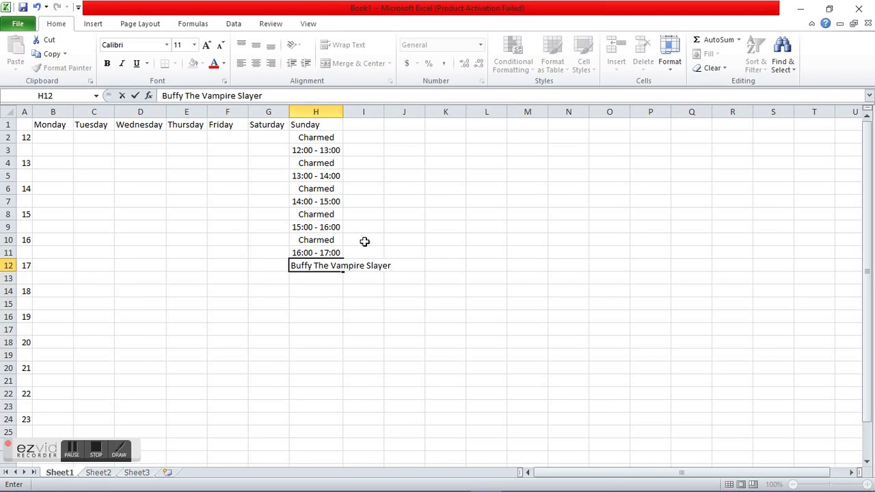
pyautogui.write('The Vampire Slayer')
pyautogui.press('Return')
pyautogui.write('Vampire')
pyautogui.moveTo(263, 95); pyautogui.dragTo(200, 96)
pyautogui.press('BackSpace')
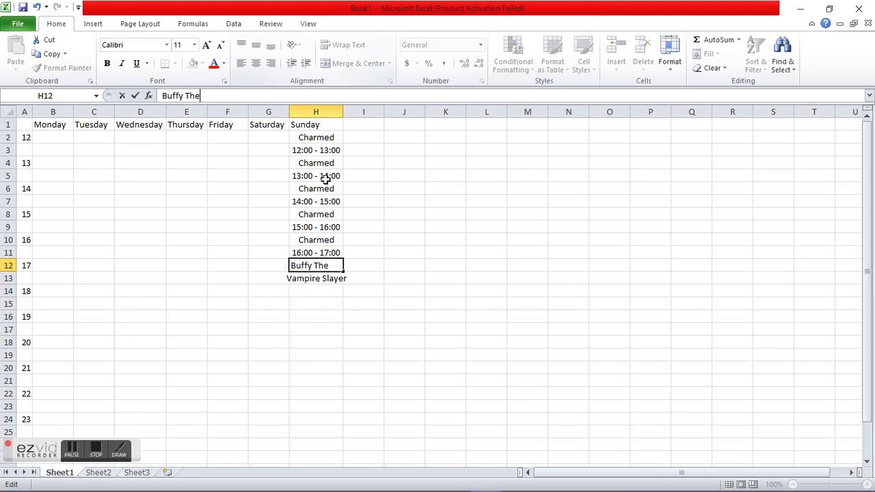
pyautogui.press('Return')
pyautogui.press('Return')
pyautogui.moveTo(343, 112); pyautogui.dragTo(349, 112)
# - Move the hours from 19 onward down to start at A17, and those from 20 onward down to start at A20
pyautogui.moveTo(683, 472); pyautogui.dragTo(699, 472)
pyautogui.click(528, 472)
pyautogui.click(570, 473)
pyautogui.moveTo(25, 316); pyautogui.dragTo(39, 133)
pyautogui.moveTo(867, 308); pyautogui.dragTo(859, 206)
pyautogui.moveTo(29, 182); pyautogui.dragTo(29, 203)
pyautogui.moveTo(25, 227); pyautogui.dragTo(58, 381)
pyautogui.moveTo(29, 220); pyautogui.dragTo(30, 238)
pyautogui.click(315, 164)
# - Move the hours from 18 through 2 in column A down one row, so they start at A15
pyautogui.moveTo(868, 235); pyautogui.dragTo(867, 205)
pyautogui.moveTo(25, 214); pyautogui.dragTo(26, 394)
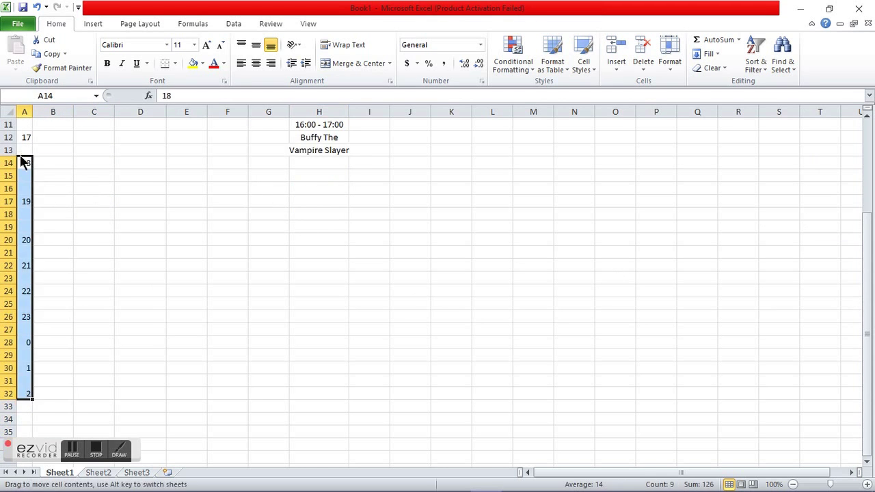
pyautogui.moveTo(21, 157); pyautogui.dragTo(22, 171)
# - Set the time under the first Buffy entry, in H14, to 17:00 - 18:00 and middle-align H15 through H33
pyautogui.click(318, 163)
pyautogui.write('17:00 - 18:')
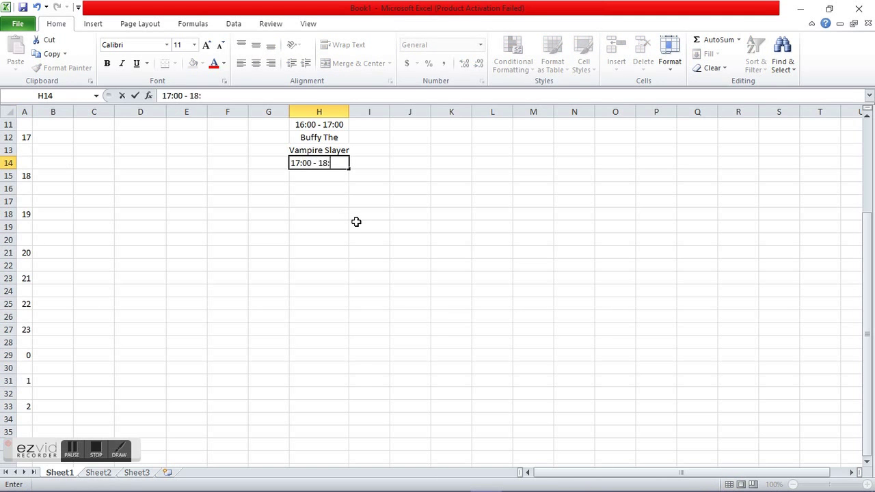
pyautogui.write('00')
pyautogui.moveTo(340, 175); pyautogui.dragTo(328, 407)
pyautogui.click(255, 42)
# - Enter the second Buffy entry, with Buffy The in H15 and Vampire Slayer in H16
pyautogui.click(319, 175)
pyautogui.write('Buffy')
pyautogui.press('Return')
pyautogui.write('Vampire Slayer')
pyautogui.press('Return')
# - Middle-align and centre cells H15 through H33, and enter 18:00 - 19:00 in H17
pyautogui.moveTo(319, 176); pyautogui.dragTo(321, 408)
pyautogui.click(257, 44)
pyautogui.click(368, 188)
pyautogui.moveTo(317, 175); pyautogui.dragTo(321, 408)
pyautogui.click(256, 63)
pyautogui.press('Down')
pyautogui.press('Down')
pyautogui.write('18:00 - 19:00')
pyautogui.press('Return')
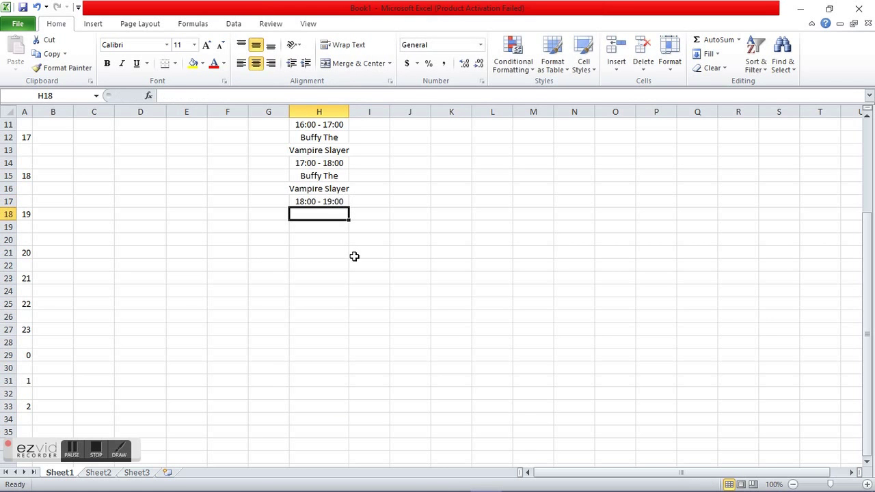
# - Check the reference TV schedule in the browser and enter Merlin in H18
pyautogui.click(143, 482)
pyautogui.click(143, 483)
pyautogui.click(148, 486)
pyautogui.click(149, 486)
pyautogui.write('Merlin')
pyautogui.press('Return')
# - Move the hours from 20 onward in column A up one row, so they start at A20
pyautogui.press('Down')
pyautogui.press('Up')
pyautogui.moveTo(25, 252); pyautogui.dragTo(51, 406)
pyautogui.moveTo(74, 326); pyautogui.dragTo(74, 314)
# - Enter 19:00 - 20:00 in H19, Merlin in H20 and 20:00 - 21:00 in H21
pyautogui.click(318, 227)
pyautogui.write('19:00 - 20:00')
pyautogui.press('Return')
pyautogui.write('Merlin')
pyautogui.press('Return')
pyautogui.write('20:00 - 21:00')
pyautogui.press('Return')
# - Enter Revenge in H22 and H24, with 21:00 - 22:00 in H23 and 22:00 - 23:00 in H25, following the reference schedule
pyautogui.click(141, 480)
pyautogui.click(141, 480)
pyautogui.write('Reven21:00 - 22:00')
pyautogui.press('Return')
pyautogui.write('Revenge22:00 - 23:00')
pyautogui.press('Return')
# - Enter Misfits in H26 and H28, with 23:00 - 00:00 in H27 and 00:00 - 01:00 in H29, following the reference schedule
pyautogui.click(141, 480)
pyautogui.scroll(-1, 496, 319)
pyautogui.click(141, 481)
pyautogui.write('Misfits')
pyautogui.press('Return')
pyautogui.write('23:00 - 00:00')
pyautogui.press('Return')
pyautogui.write('Misfits00:00 - 01:00')
pyautogui.press('Return')
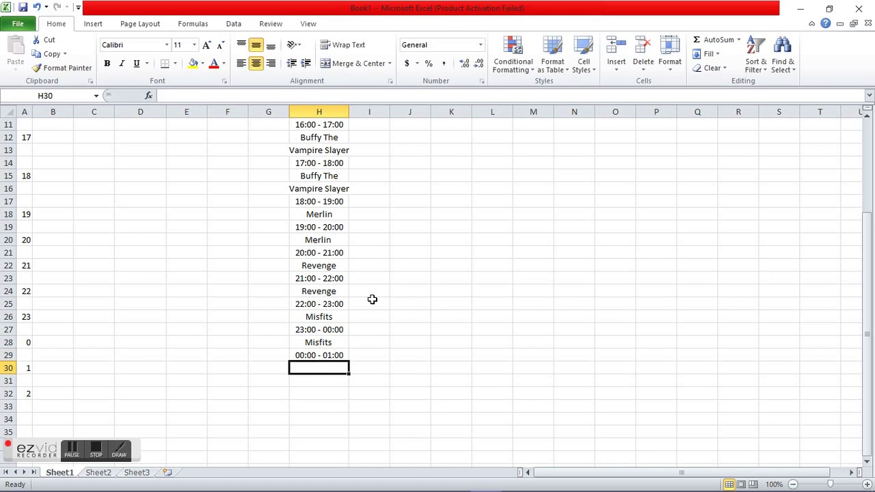
# - Enter True Blood in H30 and H32, with 01:00 - 02:00 in H31 and 02:00 - 03:00 in H33
pyautogui.write('MisfitsTrue Blood')
pyautogui.press('Return')
pyautogui.write('01:00 -')
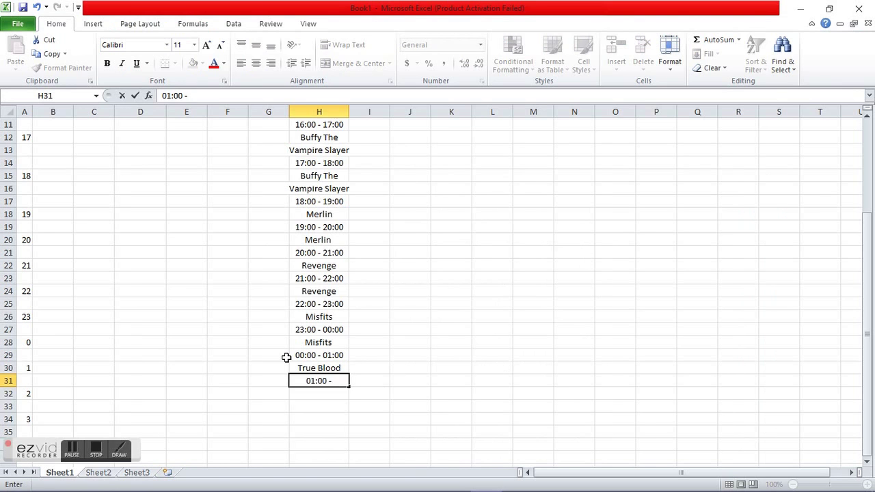
pyautogui.write('T')
pyautogui.press('Return')
pyautogui.write('02:00 - 03:00')
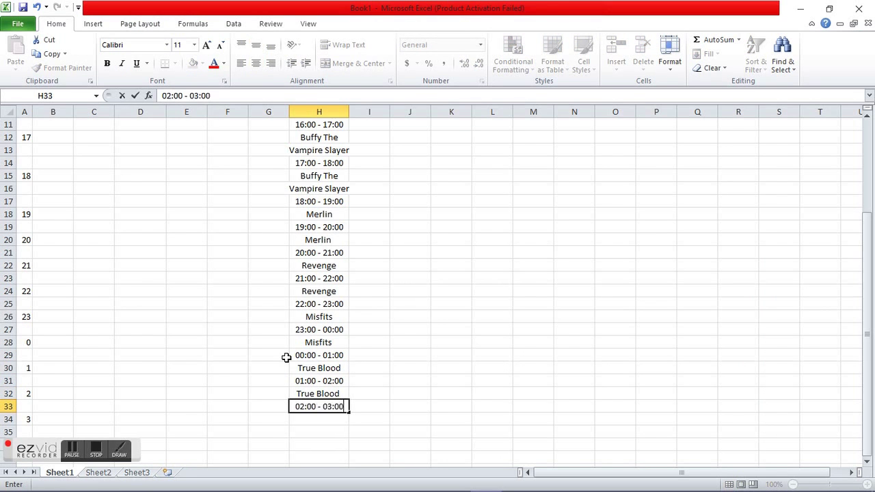
pyautogui.press('Return')
# - Centre the day headings in B1 through H1
pyautogui.hotkey('ctrl', 'Home')
pyautogui.moveTo(51, 123); pyautogui.dragTo(315, 124)
pyautogui.click(256, 63)
pyautogui.click(88, 148)
pyautogui.click(55, 138)
# - Following the reference schedule, enter Once Upon in B18 and A Time in B19, and widen column B to fit
pyautogui.click(141, 480)
pyautogui.click(140, 482)
pyautogui.click(140, 481)
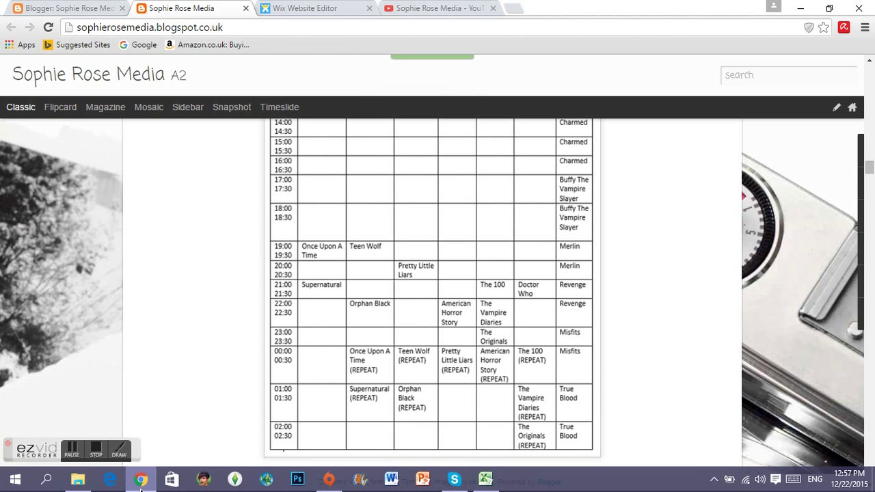
pyautogui.click(141, 483)
pyautogui.click(53, 342)
pyautogui.write('Once')
pyautogui.scroll(-1, 34, 311)
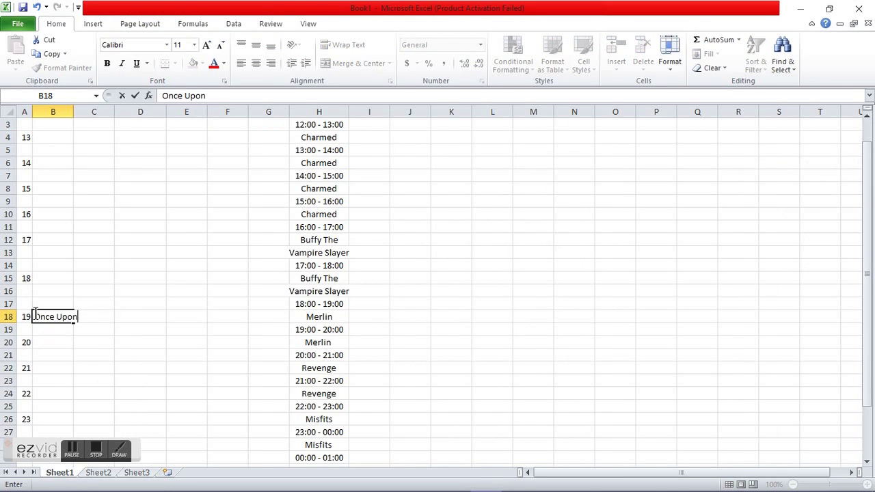
pyautogui.click(76, 112)
pyautogui.click(67, 124)
pyautogui.doubleClick(73, 111)
pyautogui.click(71, 330)
pyautogui.write('A')
# - Centre the schedule cells below the headings in columns B through G
pyautogui.scroll(1, 62, 262)
pyautogui.moveTo(57, 138); pyautogui.dragTo(285, 432)
pyautogui.click(255, 63)
# - Move everything from hour 20 onward, including Sunday's entries, down one row to start at row 21
pyautogui.scroll(3, 75, 287)
pyautogui.click(57, 342)
pyautogui.moveTo(25, 367); pyautogui.dragTo(67, 419)
pyautogui.click(101, 303)
pyautogui.moveTo(24, 259); pyautogui.dragTo(35, 272)
pyautogui.click(37, 7)
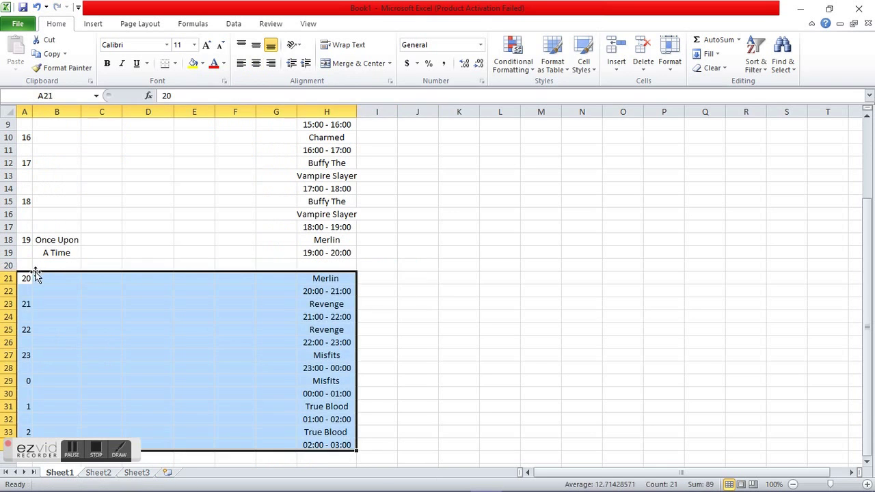
# - Enter 19:00 - 20:00 in B20 under Once Upon A Time and fit the width of column B
pyautogui.click(57, 265)
pyautogui.write('19:00 - 20:00')
pyautogui.click(102, 204)
pyautogui.doubleClick(81, 112)
# - Following the reference schedule, enter Teen Wolf in C18 and fit the width of column C
pyautogui.click(145, 480)
pyautogui.click(144, 481)
pyautogui.click(104, 240)
pyautogui.write('T')
pyautogui.click(125, 108)
pyautogui.doubleClick(124, 111)
# - Enter 19:00 - 20:00 in C20 and widen column C to fit the time
pyautogui.click(104, 254)
pyautogui.click(103, 267)
pyautogui.write('1')
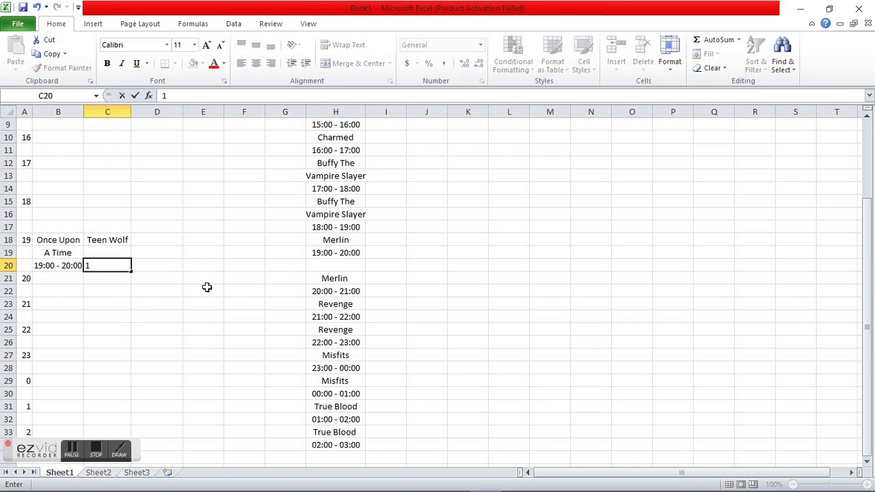
pyautogui.click(132, 108)
pyautogui.doubleClick(131, 111)
# - Place the 19:00 - 20:00 times for Teen Wolf and Merlin directly below their titles, in C19 and H19
pyautogui.click(208, 253)
pyautogui.click(332, 253)
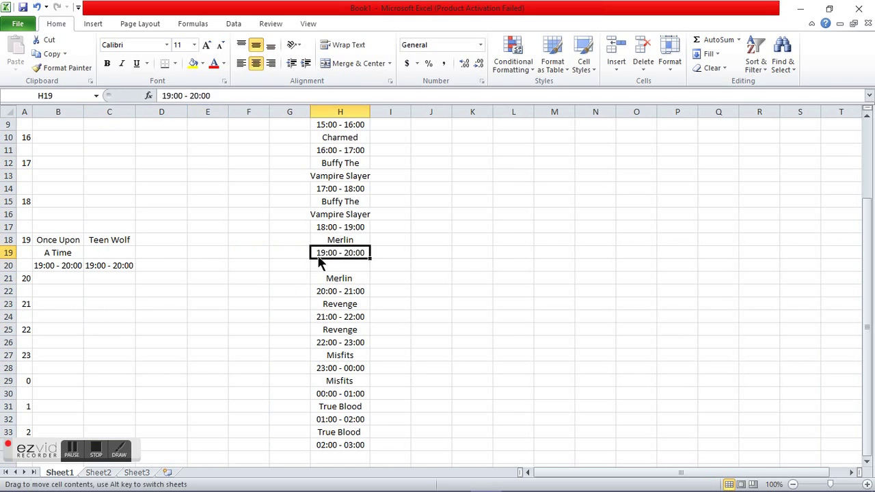
pyautogui.moveTo(318, 259); pyautogui.dragTo(321, 266)
pyautogui.click(330, 240)
pyautogui.click(111, 264)
pyautogui.click(339, 264)
# - Check the reference schedule, enter Pretty Little in D21, and move everything from hour 21 onward down to start at row 24
pyautogui.click(141, 481)
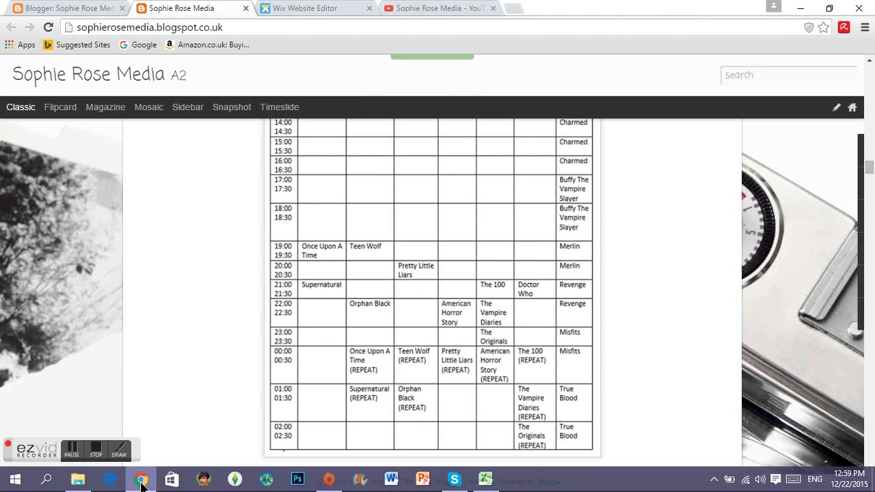
pyautogui.click(141, 484)
pyautogui.click(161, 278)
pyautogui.write('Pretty Little')
pyautogui.moveTo(24, 305); pyautogui.dragTo(340, 444)
pyautogui.moveTo(211, 309); pyautogui.dragTo(211, 317)
# - Complete the Pretty Little Liars entry with Liars in D22 and 20:00 - 21:00 in D23
pyautogui.click(168, 287)
pyautogui.write('Liars')
pyautogui.press('Return')
pyautogui.write('20:00 -')
pyautogui.moveTo(168, 287); pyautogui.dragTo(168, 304)
pyautogui.click(164, 330)
# - Following the reference schedule, enter Supernatural in B24 and widen column B to fit
pyautogui.click(141, 483)
pyautogui.click(141, 483)
pyautogui.click(141, 485)
pyautogui.click(140, 485)
pyautogui.write('Su')
pyautogui.click(81, 110)
pyautogui.moveTo(84, 112); pyautogui.dragTo(90, 111)
# - Following the reference schedule, enter The 100 in F24 and Doctor Who in G24, and widen column G to fit
pyautogui.click(168, 432)
pyautogui.click(154, 317)
pyautogui.click(142, 482)
pyautogui.click(142, 483)
pyautogui.click(257, 317)
pyautogui.write('The Doctor Who')
pyautogui.click(318, 110)
pyautogui.click(309, 123)
pyautogui.moveTo(316, 110); pyautogui.dragTo(331, 109)
# - Set the time under Supernatural, in B25, to 21:00 - 22:00
pyautogui.click(65, 331)
pyautogui.write('21:00 - 22:00')
pyautogui.press('Right')
pyautogui.press('Right')
pyautogui.press('Right')
pyautogui.press('Right')
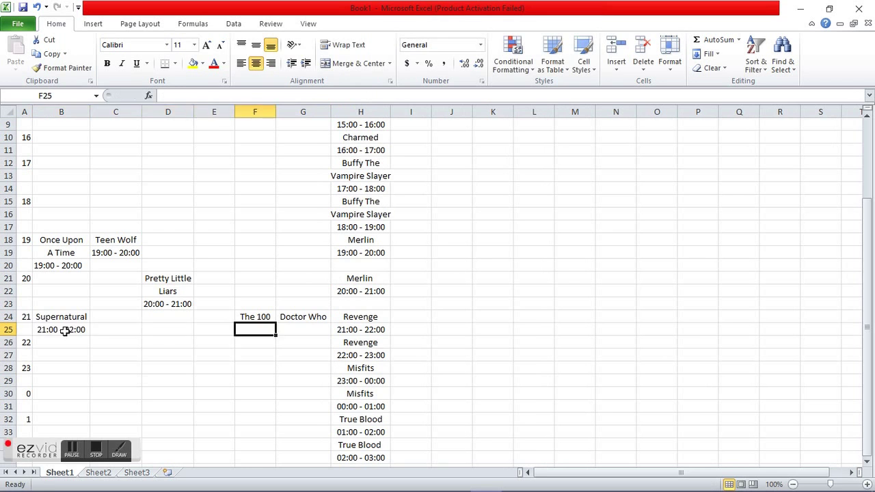
# - Copy the 21:00 - 22:00 time from B25 to F25 and G25, under The 100 and Doctor Who
pyautogui.press('Left')
pyautogui.press('Left')
pyautogui.press('Left')
pyautogui.press('Left')
pyautogui.hotkey('ctrl', 'c')
pyautogui.press('Right')
pyautogui.press('Right')
pyautogui.press('Right')
pyautogui.press('Right')
pyautogui.hotkey('ctrl', 'v')
# - Narrow column E, widen columns F and G to fit their times, and end the copy selection on B25
pyautogui.moveTo(233, 112); pyautogui.dragTo(225, 112)
pyautogui.moveTo(268, 113); pyautogui.dragTo(280, 115)
pyautogui.moveTo(335, 113); pyautogui.dragTo(338, 112)
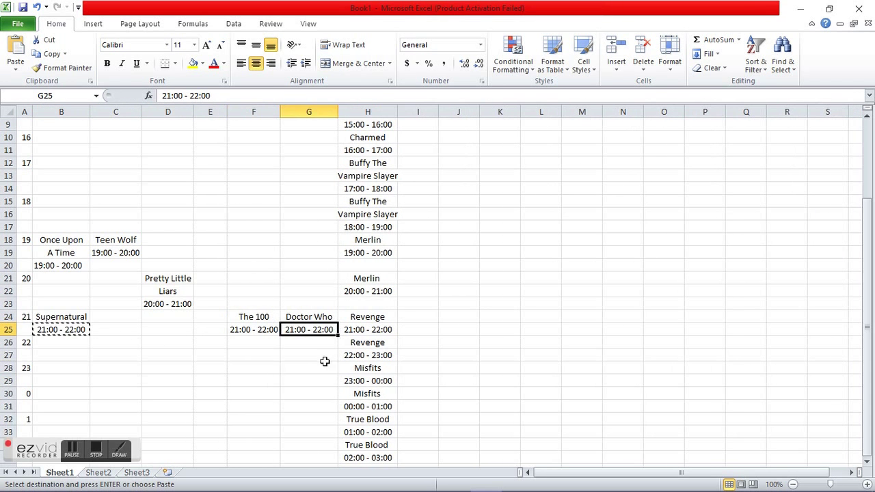
pyautogui.doubleClick(67, 331)
pyautogui.press('Return')
# - Following the reference schedule, enter Orphan Black in C26 and widen column C to fit the title
pyautogui.click(146, 481)
pyautogui.click(146, 481)
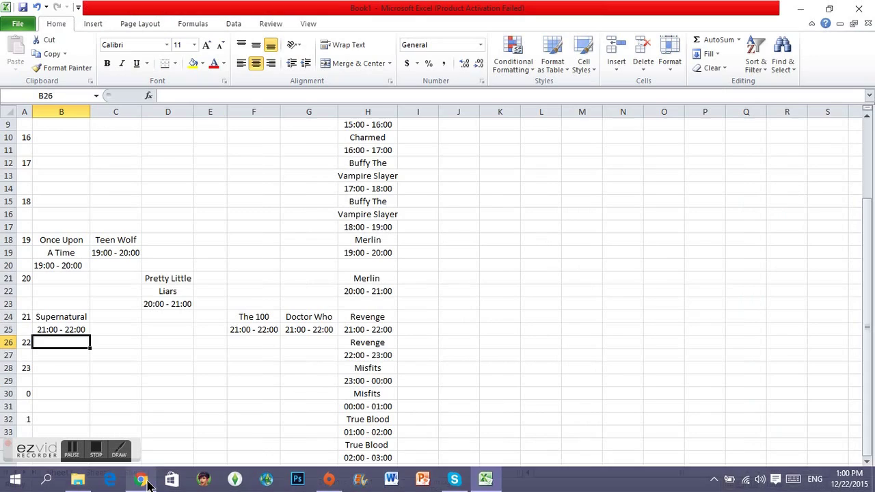
pyautogui.click(139, 481)
pyautogui.click(139, 481)
pyautogui.click(125, 358)
pyautogui.click(136, 483)
pyautogui.click(137, 482)
pyautogui.click(124, 343)
pyautogui.click(140, 481)
pyautogui.click(140, 481)
pyautogui.write('Orpa')
pyautogui.moveTo(137, 111); pyautogui.dragTo(153, 111)
pyautogui.moveTo(143, 111); pyautogui.dragTo(150, 112)
# - Enter American Horror in E26 and move the schedule rows from hour 23 onward down one row
pyautogui.click(219, 175)
pyautogui.click(222, 342)
pyautogui.moveTo(239, 112); pyautogui.dragTo(294, 112)
pyautogui.write('American Horror')
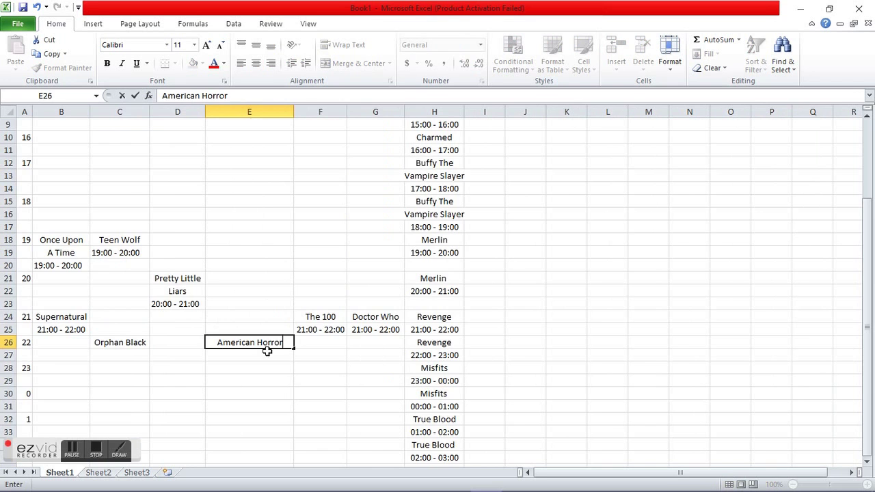
pyautogui.moveTo(24, 367); pyautogui.dragTo(386, 134)
pyautogui.scroll(5, 288, 209)
pyautogui.moveTo(434, 316); pyautogui.dragTo(51, 233)
# - Split the title into American in E26 and Horror Story in E27, and narrow column E to fit
pyautogui.click(243, 214)
pyautogui.write('Horror Story')
pyautogui.click(270, 111)
pyautogui.moveTo(294, 111); pyautogui.dragTo(263, 112)
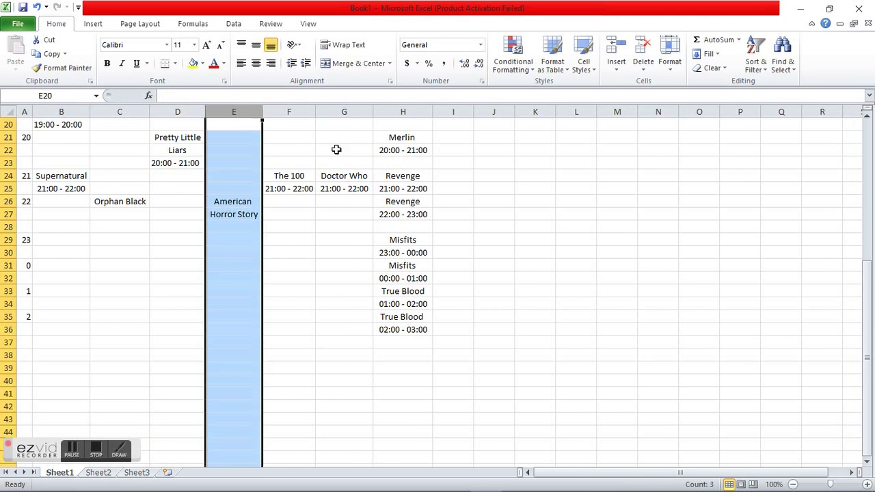
# - Enter The Vampire in F26 and Diaries in F27, widening column F slightly to fit
pyautogui.click(236, 265)
pyautogui.scroll(2, 347, 208)
pyautogui.click(290, 265)
pyautogui.write('The Vampire')
pyautogui.click(318, 111)
pyautogui.moveTo(315, 111); pyautogui.dragTo(318, 111)
pyautogui.click(300, 278)
pyautogui.write('Diaries')
pyautogui.press('Return')
# - Enter 22:00 - 23:00 in C28 under Orphan Black and centre the text across the schedule cells
pyautogui.click(122, 290)
pyautogui.write('22:00 - 23:00')
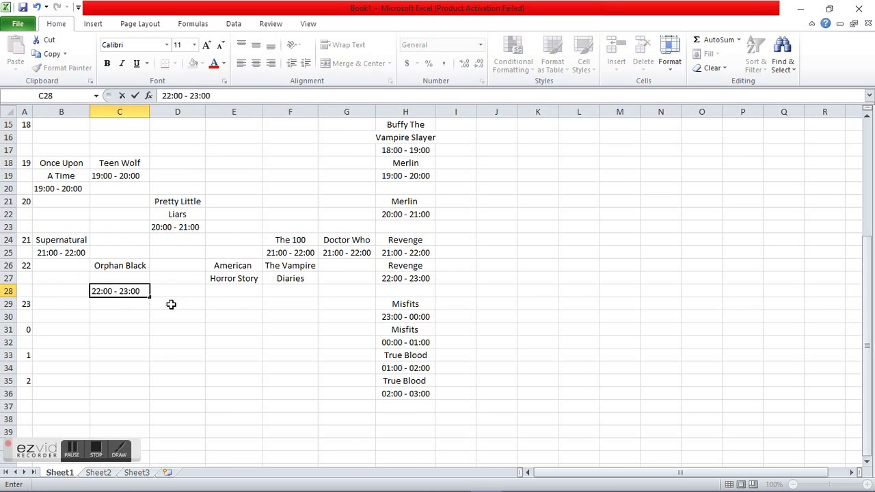
pyautogui.click(171, 304)
pyautogui.click(122, 291)
pyautogui.click(256, 64)
pyautogui.moveTo(405, 395); pyautogui.dragTo(59, 125)
pyautogui.click(255, 64)
pyautogui.scroll(-7, 236, 204)
pyautogui.click(233, 201)
pyautogui.moveTo(867, 353); pyautogui.dragTo(866, 316)
# - Copy the 22:00 - 23:00 time from C28 to E28 and F28
pyautogui.click(125, 291)
pyautogui.hotkey('ctrl', 'c')
pyautogui.press('Right')
pyautogui.press('Right')
pyautogui.hotkey('ctrl', 'v')
pyautogui.press('Right')
pyautogui.hotkey('ctrl', 'v')
# - Following the reference schedule, enter The Originals in F29 and the time 23:00 - 0:00 in F30
pyautogui.click(184, 332)
pyautogui.click(61, 305)
pyautogui.click(146, 483)
pyautogui.click(147, 483)
pyautogui.click(289, 306)
pyautogui.write('The Originals')
pyautogui.press('Return')
pyautogui.write('22')
pyautogui.press('Return')
# - Check the reference schedule, enter Once Upon in C31, and move the cells from row 32 onward down one row
pyautogui.click(148, 481)
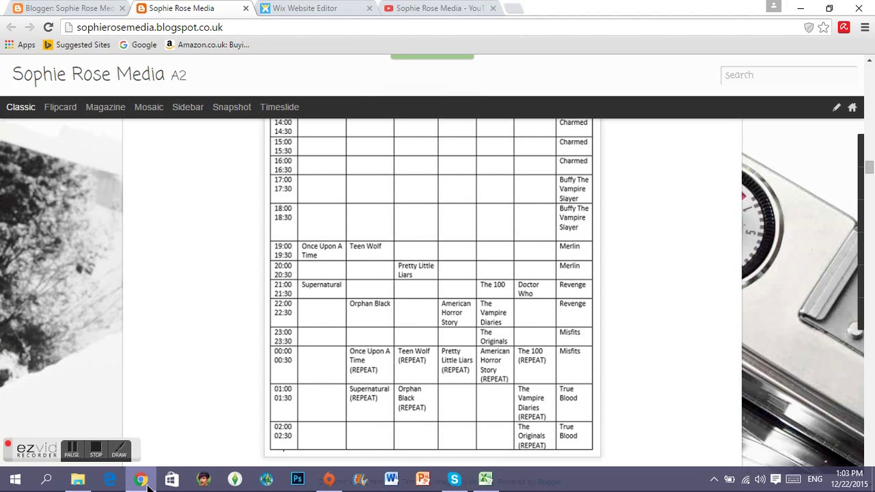
pyautogui.click(148, 487)
pyautogui.moveTo(866, 260)
pyautogui.mouseDown()
pyautogui.moveTo(866, 180)
pyautogui.moveTo(867, 263)
pyautogui.mouseUp()
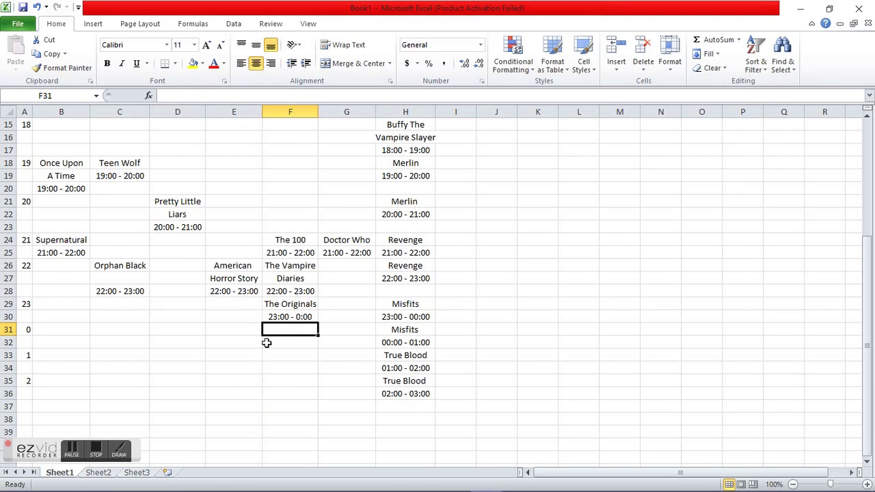
pyautogui.click(143, 481)
pyautogui.click(145, 483)
pyautogui.click(114, 330)
pyautogui.write('Once Upon')
pyautogui.moveTo(30, 343); pyautogui.dragTo(414, 413)
# - Enter A Time in C32 and centre the cells of row 32
pyautogui.click(129, 340)
pyautogui.write('A Time')
pyautogui.press('Return')
pyautogui.moveTo(27, 343); pyautogui.dragTo(400, 342)
pyautogui.click(257, 64)
# - Following the reference schedule, enter Supernatural in C34 and Teen Wolf in D31
pyautogui.click(123, 355)
pyautogui.click(141, 371)
pyautogui.write('Supernatural')
pyautogui.press('Tab')
pyautogui.click(143, 481)
pyautogui.click(143, 481)
pyautogui.click(187, 331)
pyautogui.write('Teen Wol')
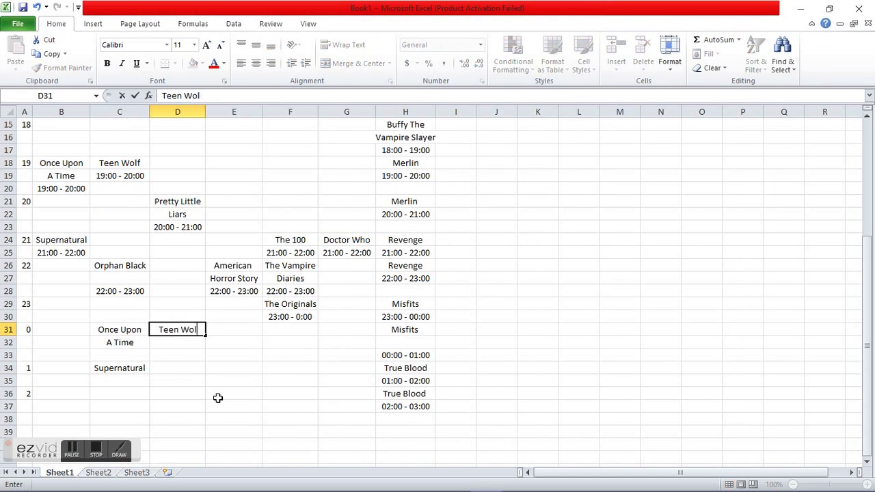
# - Enter Pretty Little in E31 and Liars in E32, and move the cells from row 33 onward down one row
pyautogui.click(143, 481)
pyautogui.click(143, 481)
pyautogui.click(234, 330)
pyautogui.write('Pretty Little')
pyautogui.moveTo(25, 356); pyautogui.dragTo(405, 408)
pyautogui.moveTo(308, 350); pyautogui.dragTo(308, 364)
pyautogui.moveTo(62, 357); pyautogui.dragTo(405, 356)
pyautogui.click(234, 343)
pyautogui.write('Liars')
pyautogui.press('Return')
# - Following the reference schedule, enter American in F31 and Horror Story in F32
pyautogui.click(143, 481)
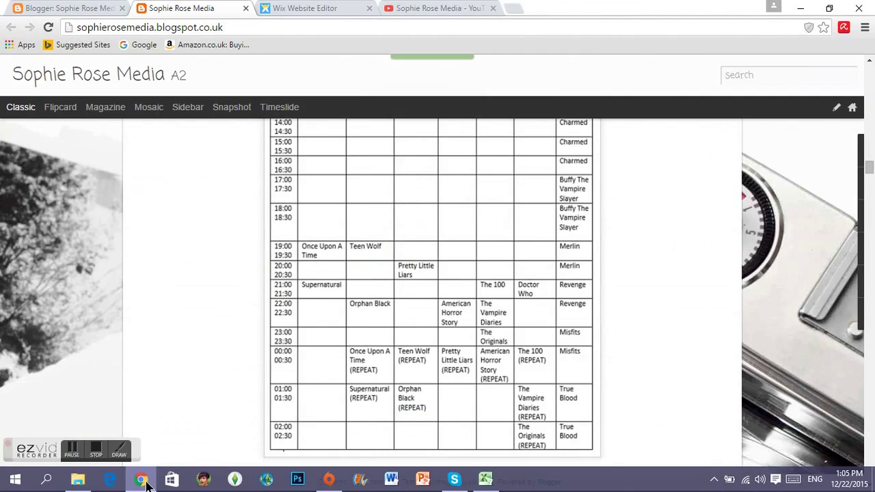
pyautogui.click(144, 481)
pyautogui.click(290, 330)
pyautogui.write('American Horror Story')
pyautogui.press('Return')
# - Check the reference schedule and enter The 100 in G31
pyautogui.click(143, 482)
pyautogui.click(143, 482)
pyautogui.click(342, 330)
pyautogui.click(148, 484)
pyautogui.click(148, 484)
pyautogui.write('The 100')
pyautogui.press('Return')
# - Enter The Vampire in G35, move the cells from row 36 onward down one row, and centre row 36
pyautogui.press('Return')
pyautogui.press('Return')
pyautogui.press('Return')
pyautogui.write('The Vampire')
pyautogui.press('Return')
pyautogui.moveTo(25, 395); pyautogui.dragTo(404, 437)
pyautogui.moveTo(405, 394); pyautogui.dragTo(9, 396)
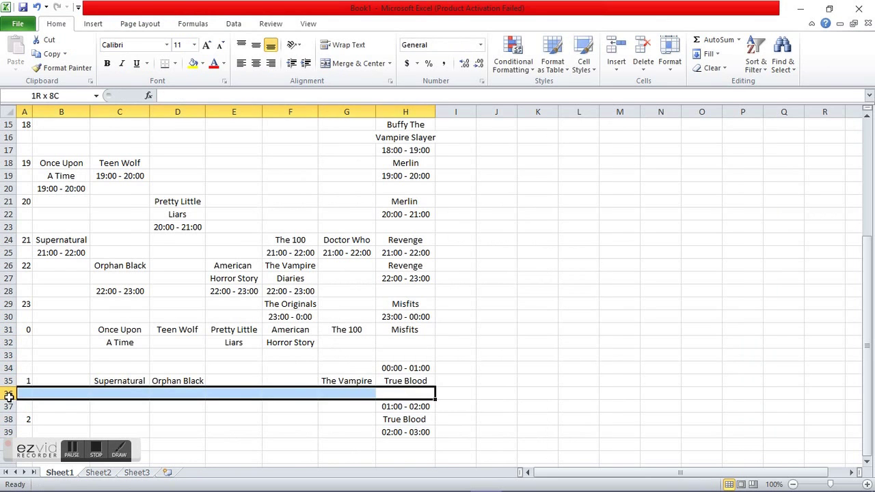
pyautogui.click(256, 64)
# - Enter Diaries in G36 and The Originals in G38
pyautogui.click(352, 390)
pyautogui.write('Diaries')
pyautogui.press('Return')
pyautogui.press('Return')
pyautogui.write('The Originals')
# - Look over the filled-in shows and times from the midday rows down to the late-night rows
pyautogui.press('Up')
pyautogui.press('Up')
pyautogui.press('Up')
pyautogui.press('Up')
pyautogui.press('Up')
pyautogui.press('Up')
pyautogui.press('Up')
pyautogui.press('Up')
pyautogui.press('Up')
pyautogui.press('Up')
pyautogui.press('Up')
pyautogui.press('Up')
pyautogui.press('Up')
pyautogui.press('Up')
pyautogui.press('Up')
pyautogui.press('Up')
pyautogui.press('Up')
pyautogui.press('Up')
pyautogui.press('Up')
pyautogui.press('Up')
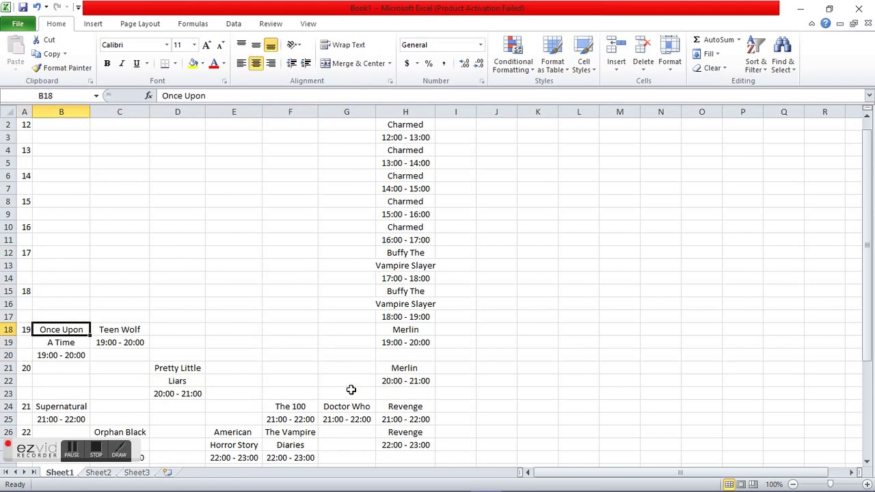
pyautogui.press('Down')
pyautogui.press('Down')
pyautogui.press('Down')
pyautogui.press('Down')
pyautogui.press('Down')
pyautogui.press('Down')
pyautogui.press('Down')
pyautogui.press('Down')
pyautogui.press('Down')
pyautogui.press('Down')
pyautogui.press('Down')
pyautogui.press('Down')
pyautogui.press('Down')
pyautogui.press('Down')
pyautogui.press('Down')
pyautogui.press('Right')
pyautogui.press('Down')
pyautogui.press('Down')
pyautogui.press('Down')
pyautogui.press('Down')
pyautogui.press('Down')
pyautogui.press('Down')
pyautogui.press('Down')
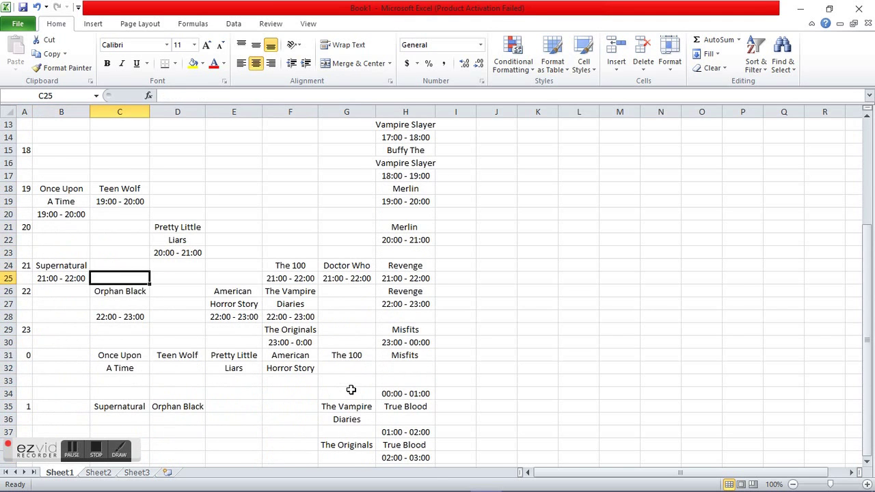
# - Enter the repeat times for Tuesday: 00:00 - 01:00 in C33 and 01:00 - 02:00 in C36
pyautogui.press('Down')
pyautogui.press('Down')
pyautogui.press('Down')
pyautogui.press('Down')
pyautogui.press('Down')
pyautogui.press('Down')
pyautogui.write('00:00 - 01:00')
pyautogui.press('Down')
pyautogui.press('Down')
pyautogui.press('Down')
pyautogui.write('01:00 - 02:00')
# - Enter the repeat times for Wednesday: 00:00 - 01:00 in D32 and 01:00 - 02:00 in D36
pyautogui.press('Right')
pyautogui.press('Up')
pyautogui.press('Up')
pyautogui.press('Up')
pyautogui.write('00:00 - 01:00')
pyautogui.press('Return')
pyautogui.press('Return')
pyautogui.press('Return')
pyautogui.press('Return')
pyautogui.write('0')
# - Enter 00:00 - 01:00 under Pretty Little Liars in E33 and under American Horror Story in F33
pyautogui.press('Right')
pyautogui.press('Up')
pyautogui.press('Up')
pyautogui.press('Up')
pyautogui.write('00:00 - 01:00')
pyautogui.press('Down')
pyautogui.press('Down')
pyautogui.press('Right')
pyautogui.press('Right')
pyautogui.press('Up')
pyautogui.press('Up')
pyautogui.press('Up')
pyautogui.press('Up')
pyautogui.press('Up')
pyautogui.press('Up')
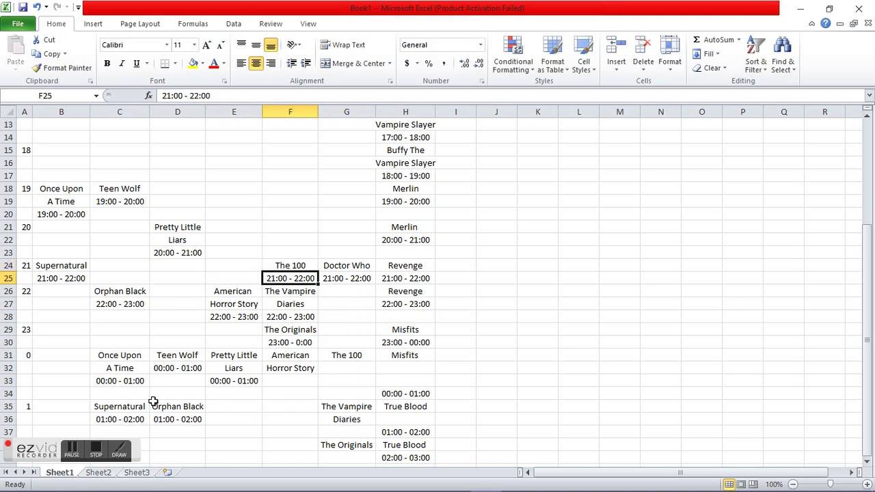
pyautogui.write('00:00 - 01:00')
pyautogui.press('Return')
# - Enter 00:00 - 01:00 in G32 under Saturday's repeat of The 100
pyautogui.press('Right')
pyautogui.press('Up')
pyautogui.press('Up')
pyautogui.press('Up')
pyautogui.press('Up')
pyautogui.press('Up')
pyautogui.press('Up')
pyautogui.press('Up')
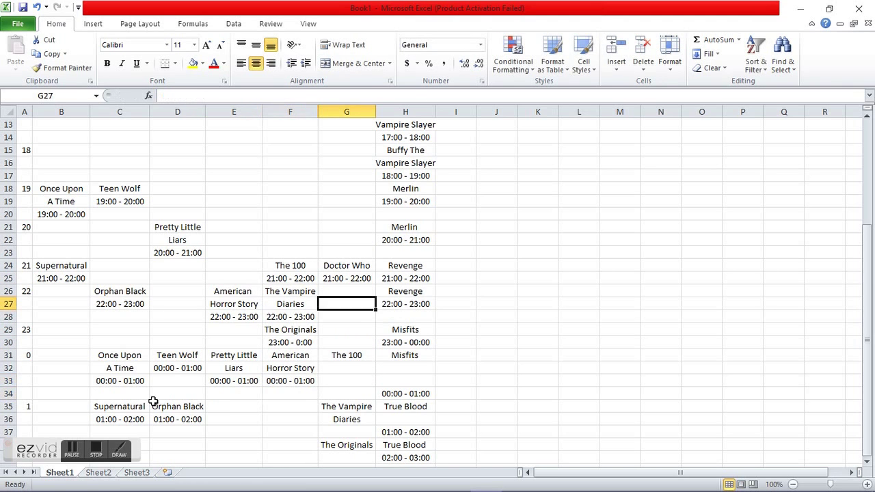
pyautogui.press('Return')
pyautogui.write('00:00 - 01:00')
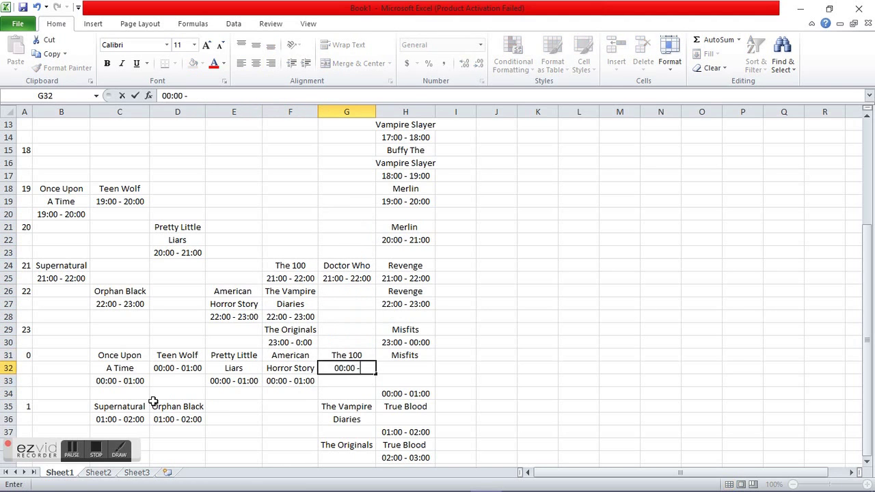
pyautogui.press('Return')
# - Enter 01:00 - 02:00 in G37 under The Vampire Diaries and 02:00 - 03:00 in G39 under The Originals
pyautogui.press('Return')
pyautogui.press('Return')
pyautogui.press('Return')
pyautogui.press('Return')
pyautogui.write('01:00 - 02:00')
pyautogui.press('Return')
pyautogui.press('Return')
pyautogui.write('02:00 - 03:00')
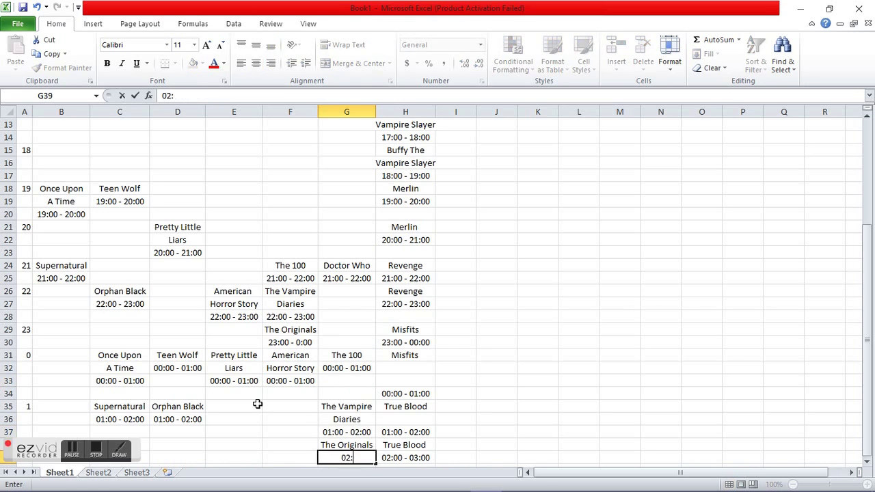
pyautogui.press('Return')
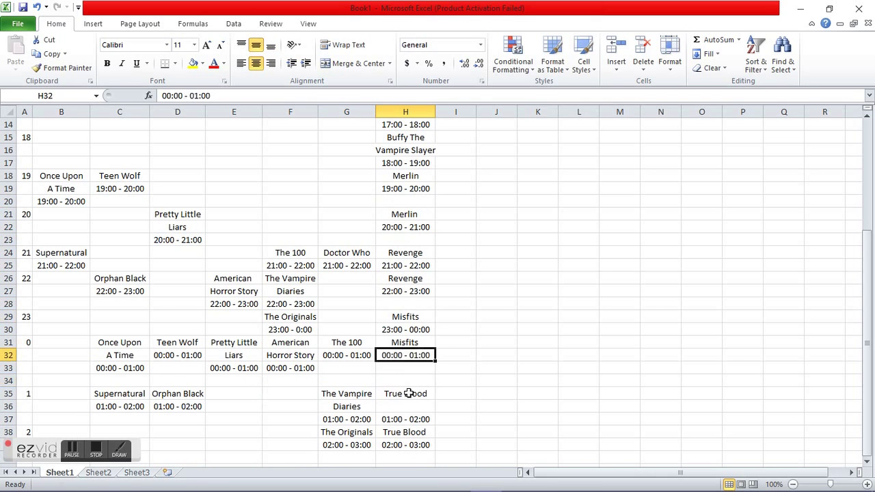
# - Close the empty row 34 by moving A35:H39 up one row, and move Sunday's 01:00 - 02:00 time up to H35
pyautogui.moveTo(32, 380); pyautogui.dragTo(373, 379)
pyautogui.rightClick(369, 381)
pyautogui.moveTo(28, 395); pyautogui.dragTo(403, 445)
pyautogui.moveTo(402, 451); pyautogui.dragTo(402, 438)
pyautogui.click(402, 407)
pyautogui.moveTo(402, 401); pyautogui.dragTo(402, 392)
pyautogui.click(402, 419)
# - Fill the empty weekday block B2:G17 with grey
pyautogui.moveTo(866, 294); pyautogui.dragTo(865, 183)
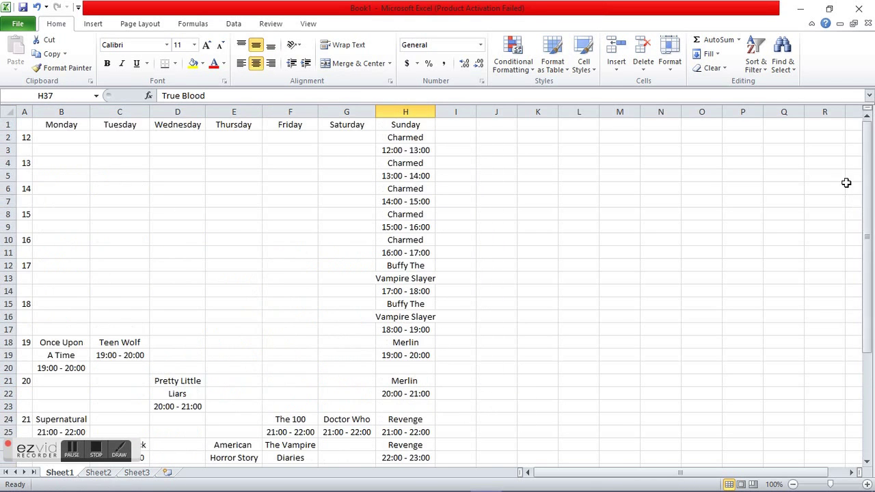
pyautogui.click(831, 164)
pyautogui.click(744, 201)
pyautogui.moveTo(65, 137); pyautogui.dragTo(347, 329)
pyautogui.click(223, 63)
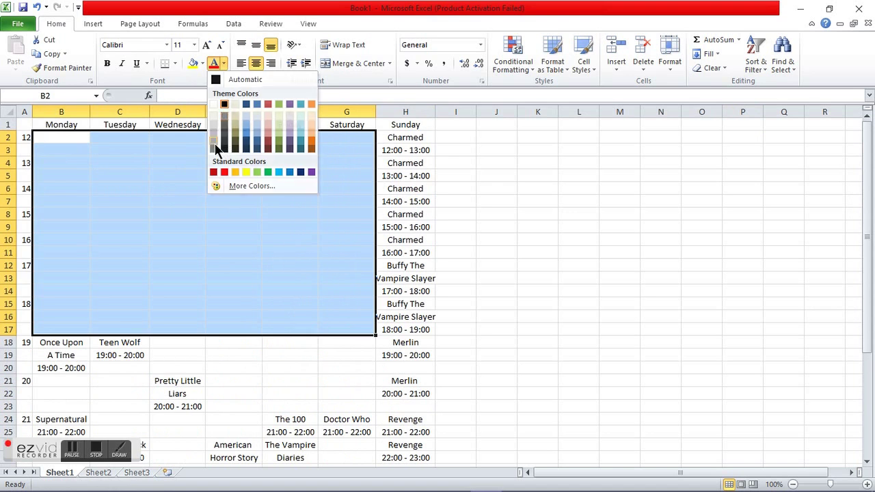
pyautogui.click(214, 141)
pyautogui.moveTo(61, 137); pyautogui.dragTo(346, 329)
pyautogui.click(193, 64)
pyautogui.click(203, 64)
pyautogui.click(193, 133)
# - Fill the day headings in B1:H1 with light blue
pyautogui.click(406, 214)
pyautogui.moveTo(26, 137); pyautogui.dragTo(56, 362)
pyautogui.moveTo(61, 125); pyautogui.dragTo(349, 123)
pyautogui.click(203, 62)
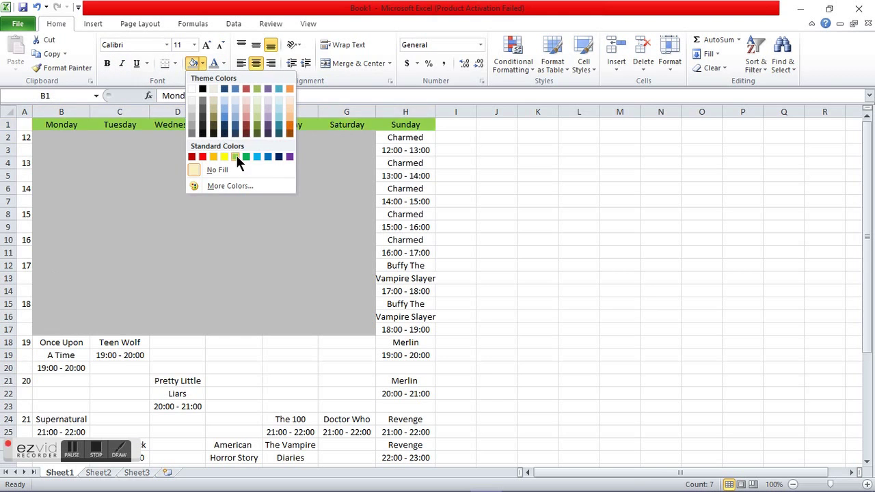
pyautogui.click(235, 119)
# - Fill the empty block B2:G17 with black
pyautogui.moveTo(64, 143); pyautogui.dragTo(346, 330)
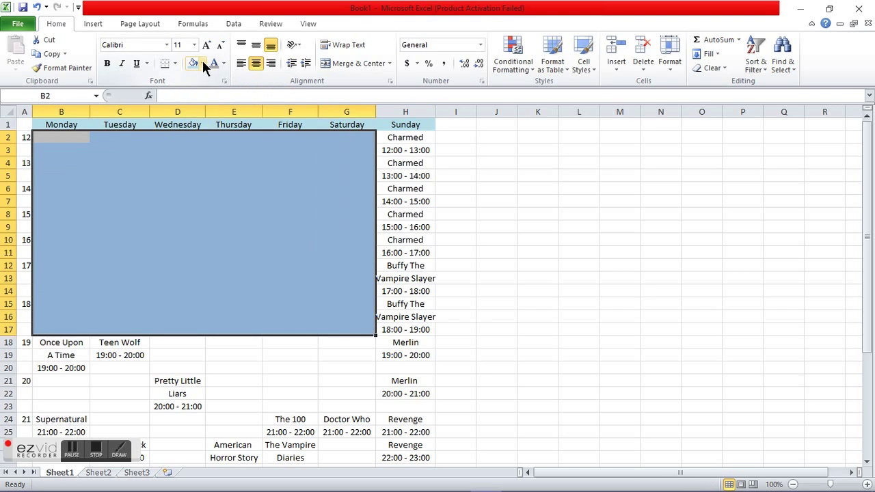
pyautogui.click(203, 63)
pyautogui.click(203, 89)
pyautogui.click(490, 233)
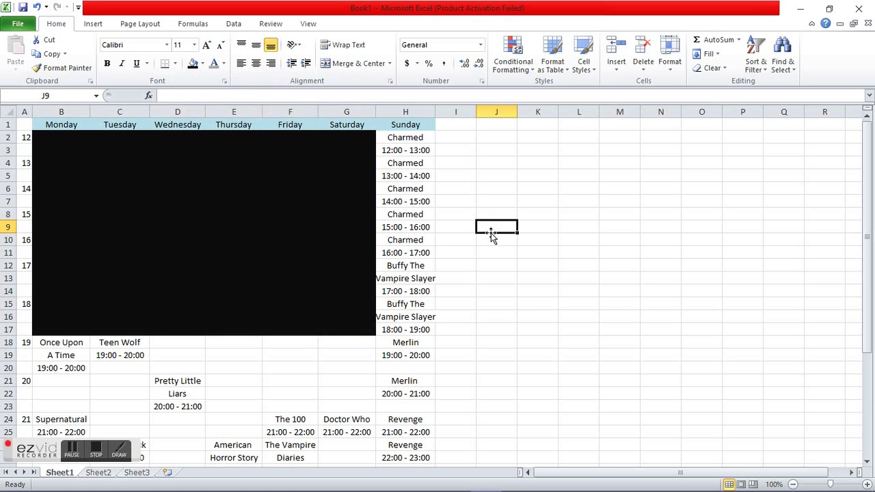
# - Fill the hours column, from A2 down through the late-night hours, with the same light blue
pyautogui.moveTo(25, 138); pyautogui.dragTo(24, 291)
pyautogui.click(203, 64)
pyautogui.click(279, 108)
pyautogui.scroll(8, 235, 176)
# - Fill Monday's Once Upon A Time cells B18:B20 with light blue, undoing the mistaken font colour change
pyautogui.moveTo(61, 342); pyautogui.dragTo(60, 368)
pyautogui.click(224, 63)
pyautogui.click(279, 128)
pyautogui.click(37, 7)
pyautogui.click(203, 63)
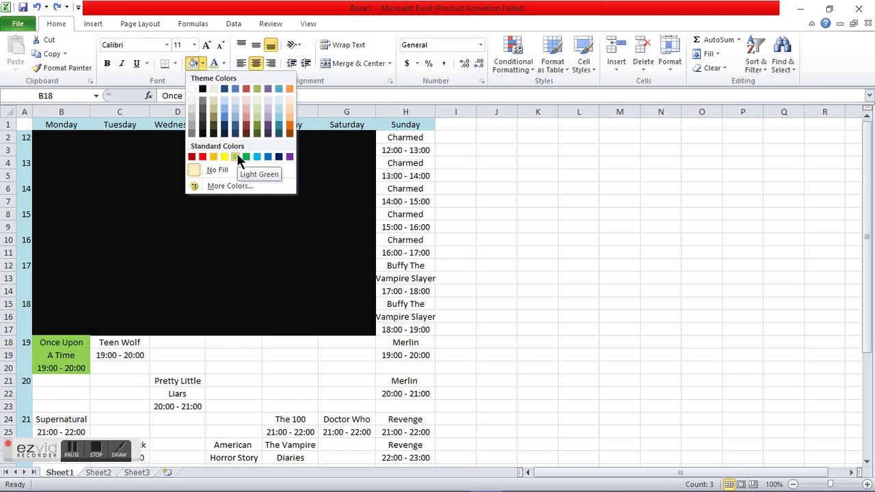
pyautogui.click(278, 108)
# - Apply the same light blue fill to Teen Wolf, Pretty Little Liars, and the 21:00 slots of The 100 and Doctor Who
pyautogui.moveTo(120, 342); pyautogui.dragTo(119, 355)
pyautogui.click(194, 63)
pyautogui.moveTo(179, 381); pyautogui.dragTo(191, 402)
pyautogui.moveTo(279, 417); pyautogui.dragTo(336, 432)
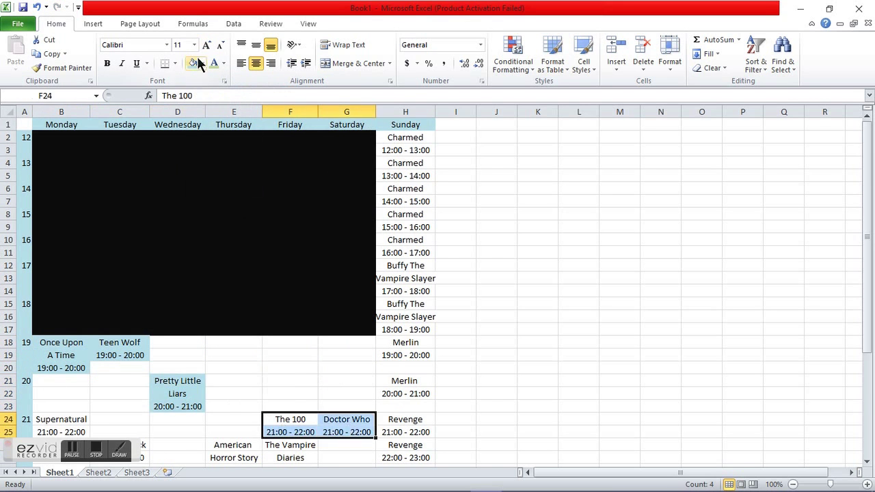
pyautogui.click(194, 64)
# - Apply the light blue fill to the evening slots of The Vampire Diaries, The Originals, American Horror Story, Supernatural and Orphan Black
pyautogui.scroll(-2, 270, 383)
pyautogui.moveTo(270, 382); pyautogui.dragTo(280, 432)
pyautogui.click(191, 65)
pyautogui.moveTo(232, 382); pyautogui.dragTo(233, 406)
pyautogui.click(192, 64)
pyautogui.moveTo(58, 355); pyautogui.dragTo(60, 368)
pyautogui.click(193, 64)
pyautogui.moveTo(113, 381); pyautogui.dragTo(116, 394)
pyautogui.click(193, 63)
# - Fill Tuesday's repeats of Once Upon A Time and Supernatural in C31:C35 with light purple
pyautogui.moveTo(866, 309); pyautogui.dragTo(866, 369)
pyautogui.moveTo(114, 354); pyautogui.dragTo(113, 407)
pyautogui.click(243, 366)
pyautogui.click(203, 63)
pyautogui.click(268, 116)
pyautogui.click(192, 64)
# - Apply the light purple fill to the midnight repeats in D31:G32 and E33:F33
pyautogui.moveTo(167, 354); pyautogui.dragTo(233, 369)
pyautogui.keyDown('ctrl'); pyautogui.click(227, 380); pyautogui.keyUp('ctrl')
pyautogui.click(37, 8)
pyautogui.click(193, 64)
pyautogui.moveTo(179, 356); pyautogui.dragTo(345, 367)
pyautogui.doubleClick(38, 8)
pyautogui.doubleClick(57, 8)
pyautogui.click(192, 64)
pyautogui.moveTo(234, 381); pyautogui.dragTo(287, 380)
pyautogui.click(193, 63)
# - Apply the light purple fill to Orphan Black in D34:D35 and to The Vampire Diaries and The Originals in G34:G38
pyautogui.moveTo(178, 395); pyautogui.dragTo(178, 406)
pyautogui.click(192, 64)
pyautogui.moveTo(340, 394); pyautogui.dragTo(346, 445)
pyautogui.click(193, 63)
# - Fill all of Sunday's show and time cells in column H with dark green, undoing the purple fill on the late-night ones
pyautogui.click(388, 445)
pyautogui.keyDown('ctrl'); pyautogui.click(406, 394); pyautogui.keyUp('ctrl')
pyautogui.keyDown('ctrl'); pyautogui.click(406, 356); pyautogui.keyUp('ctrl')
pyautogui.click(193, 63)
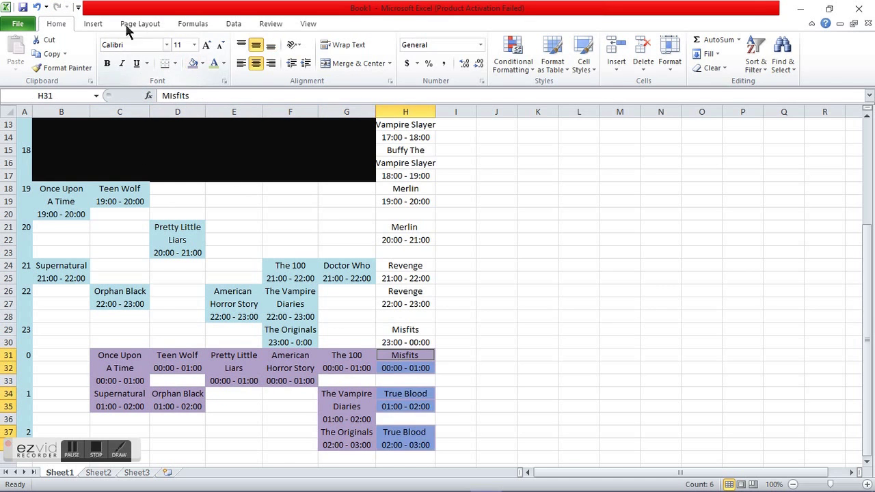
pyautogui.click(37, 7)
pyautogui.keyDown('ctrl'); pyautogui.click(407, 304); pyautogui.keyUp('ctrl')
pyautogui.keyDown('ctrl'); pyautogui.click(405, 266); pyautogui.keyUp('ctrl')
pyautogui.keyDown('ctrl'); pyautogui.click(404, 227); pyautogui.keyUp('ctrl')
pyautogui.moveTo(403, 201); pyautogui.dragTo(406, 141)
pyautogui.click(202, 63)
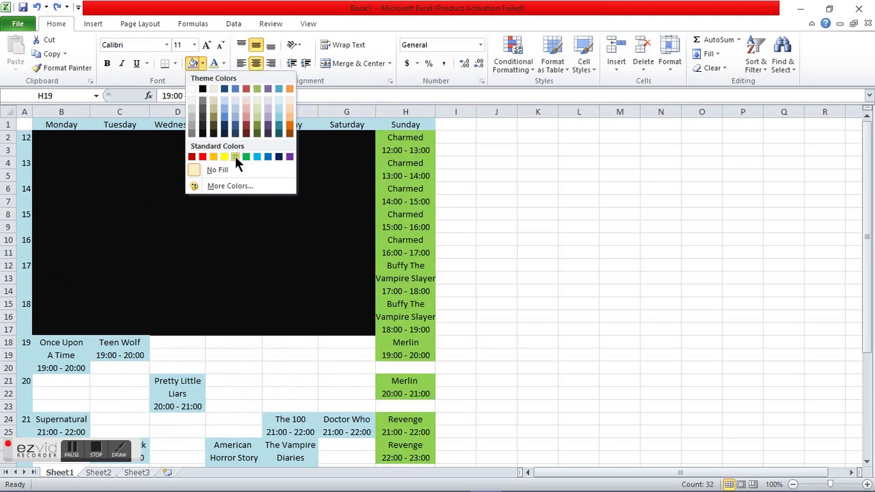
pyautogui.click(258, 125)
# - Fill all the empty cells between the shows in B18:H38 with black
pyautogui.click(234, 368)
pyautogui.moveTo(176, 342); pyautogui.dragTo(346, 368)
pyautogui.keyDown('ctrl'); pyautogui.click(404, 369); pyautogui.keyUp('ctrl')
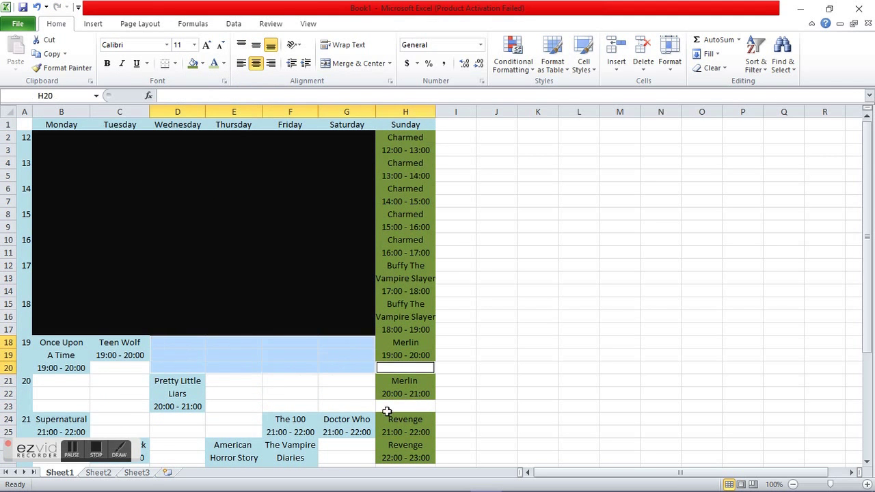
pyautogui.keyDown('ctrl'); pyautogui.click(393, 406); pyautogui.keyUp('ctrl')
pyautogui.moveTo(349, 406); pyautogui.dragTo(233, 381)
pyautogui.keyDown('ctrl'); pyautogui.click(233, 419); pyautogui.keyUp('ctrl')
pyautogui.moveTo(120, 368); pyautogui.dragTo(119, 329)
pyautogui.moveTo(177, 317); pyautogui.dragTo(177, 394)
pyautogui.moveTo(57, 347); pyautogui.dragTo(59, 368)
pyautogui.moveTo(62, 393); pyautogui.dragTo(119, 369)
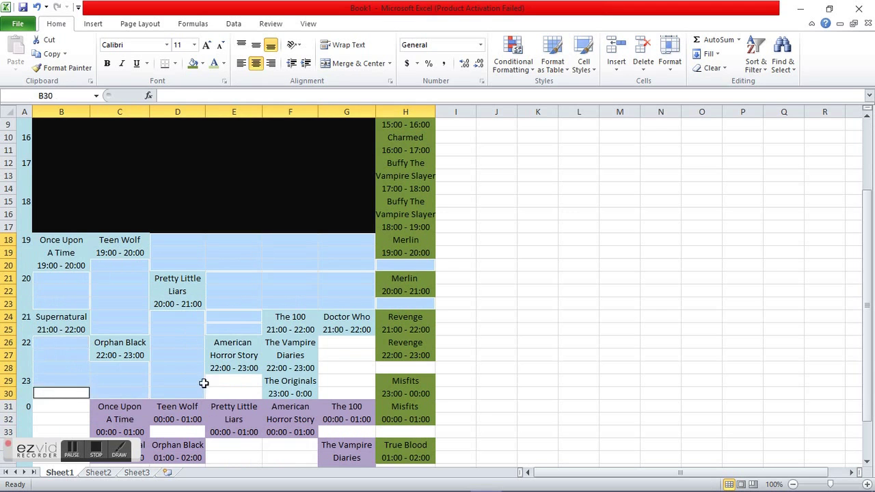
pyautogui.moveTo(232, 381); pyautogui.dragTo(232, 394)
pyautogui.moveTo(346, 343); pyautogui.dragTo(346, 394)
pyautogui.moveTo(373, 431); pyautogui.dragTo(403, 431)
pyautogui.moveTo(866, 287); pyautogui.dragTo(866, 321)
pyautogui.moveTo(60, 356); pyautogui.dragTo(61, 419)
pyautogui.moveTo(290, 444); pyautogui.dragTo(51, 431)
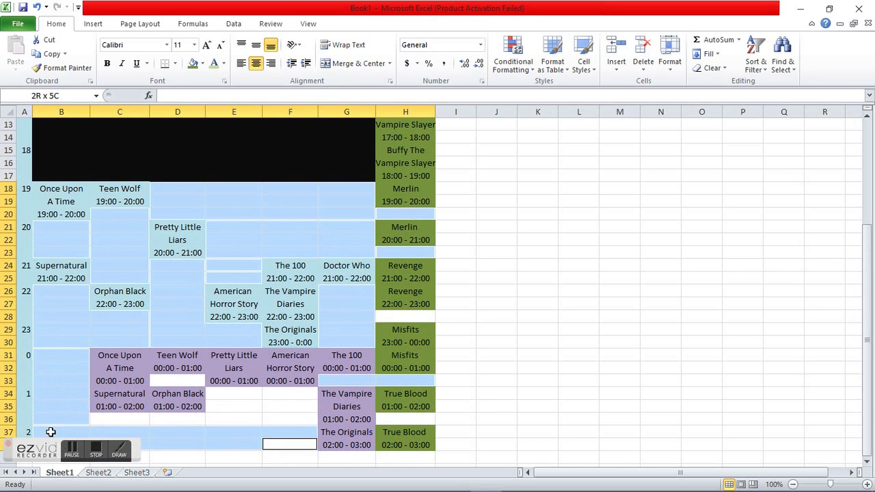
pyautogui.moveTo(120, 418); pyautogui.dragTo(289, 419)
pyautogui.moveTo(290, 407); pyautogui.dragTo(233, 394)
pyautogui.keyDown('ctrl'); pyautogui.click(177, 380); pyautogui.keyUp('ctrl')
pyautogui.keyDown('ctrl'); pyautogui.click(404, 421); pyautogui.keyUp('ctrl')
pyautogui.keyDown('ctrl'); pyautogui.click(405, 316); pyautogui.keyUp('ctrl')
pyautogui.click(203, 63)
pyautogui.click(202, 89)
pyautogui.click(225, 174)
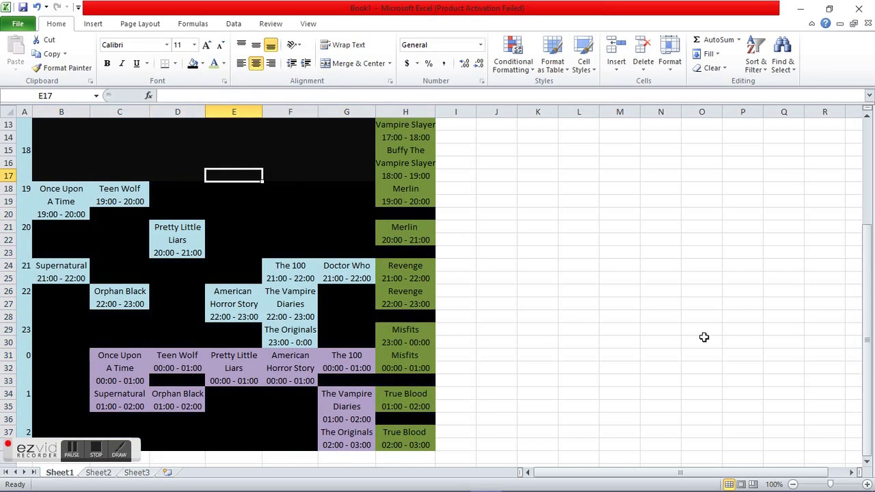
# - Apply the same black fill to the empty afternoon block from Monday to Saturday in B2:G17
pyautogui.moveTo(867, 311); pyautogui.dragTo(867, 217)
pyautogui.moveTo(355, 314); pyautogui.dragTo(61, 138)
pyautogui.click(194, 65)
pyautogui.click(578, 252)
# - Fill Sunday's last True Blood show and time cells in H37:H38 with a custom bright green
pyautogui.moveTo(867, 206); pyautogui.dragTo(866, 311)
pyautogui.moveTo(406, 444); pyautogui.dragTo(405, 433)
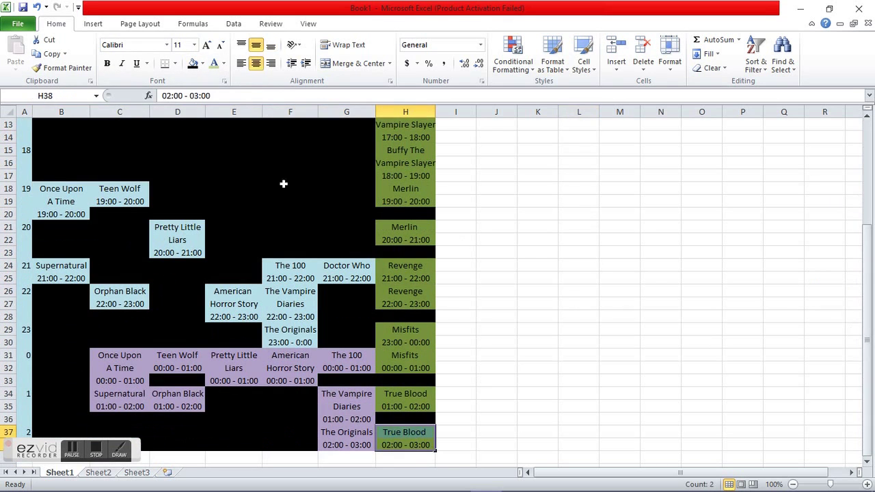
pyautogui.click(202, 63)
pyautogui.click(226, 190)
pyautogui.click(357, 154)
pyautogui.click(373, 230)
pyautogui.click(512, 152)
pyautogui.click(496, 329)
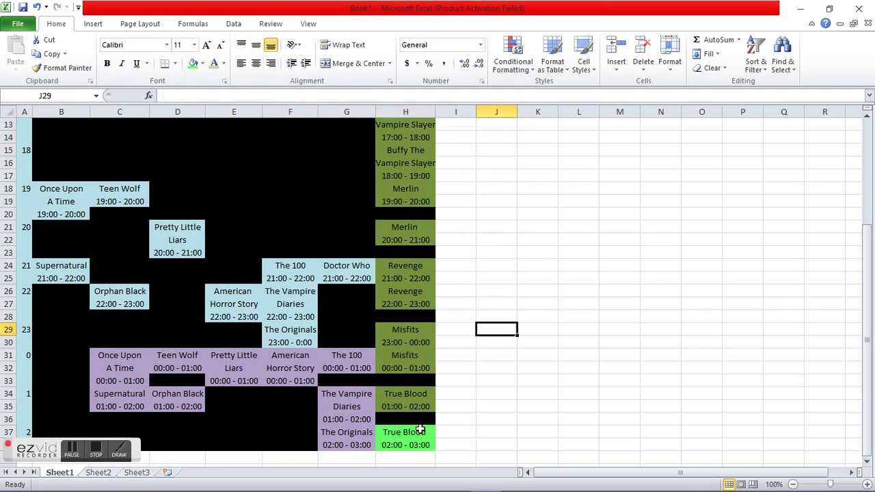
# - Apply the bright green fill to all of Sunday's remaining show and time cells in column H
pyautogui.moveTo(400, 278); pyautogui.dragTo(401, 265)
pyautogui.moveTo(400, 240); pyautogui.dragTo(401, 227)
pyautogui.moveTo(400, 201); pyautogui.dragTo(400, 140)
pyautogui.click(193, 64)
pyautogui.click(538, 239)
# - Fill the day headings in B1:H1 and the hour cells in column A with white
pyautogui.moveTo(866, 196); pyautogui.dragTo(867, 169)
pyautogui.moveTo(388, 125); pyautogui.dragTo(61, 124)
pyautogui.keyDown('ctrl'); pyautogui.moveTo(25, 137); pyautogui.dragTo(27, 418); pyautogui.keyUp('ctrl')
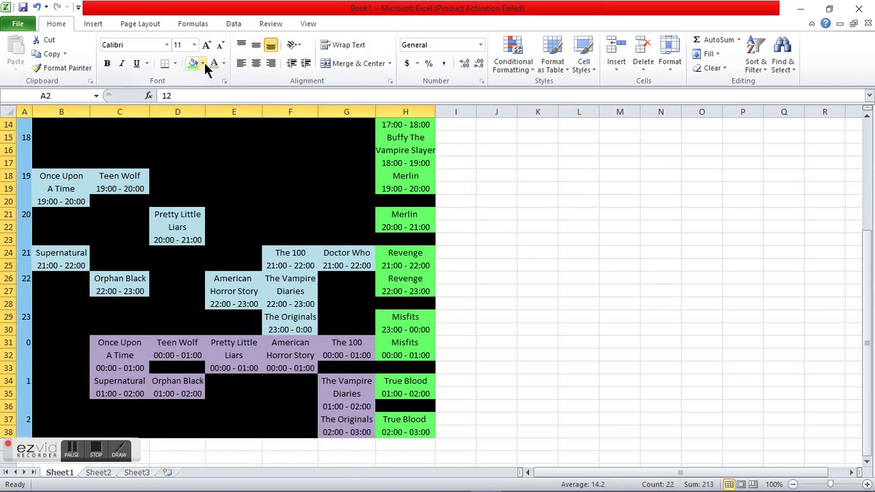
pyautogui.click(203, 63)
pyautogui.click(191, 99)
pyautogui.moveTo(866, 341); pyautogui.dragTo(866, 232)
pyautogui.click(203, 63)
pyautogui.click(192, 90)
pyautogui.click(455, 278)
# - Set the empty Monday-to-Saturday afternoon cells in B2:G17 to black using the custom fill colours
pyautogui.moveTo(867, 180); pyautogui.dragTo(850, 178)
pyautogui.moveTo(62, 137); pyautogui.dragTo(340, 325)
pyautogui.click(203, 63)
pyautogui.click(230, 208)
pyautogui.click(529, 130)
pyautogui.click(336, 252)
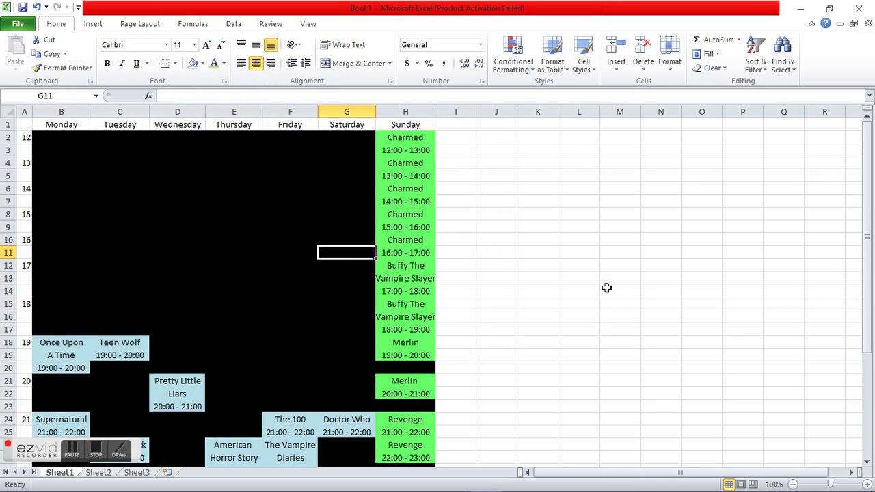